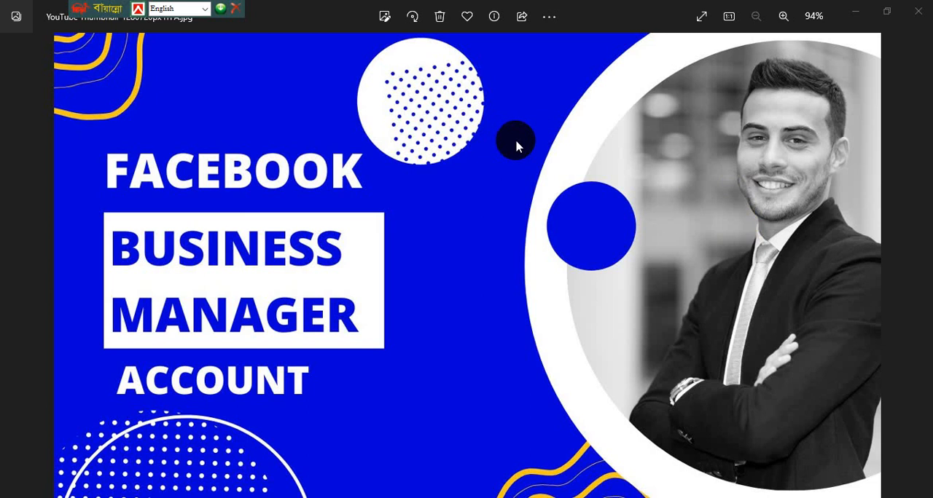
Close the image preview and open the properties of the "YouTube Thumbnail-1280720px ITPA" file.
left_click(922, 16)
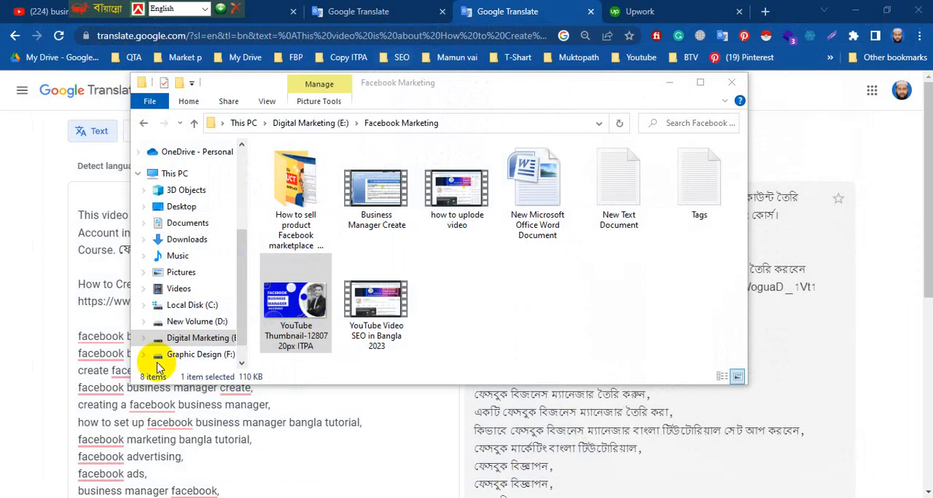
left_click(297, 337)
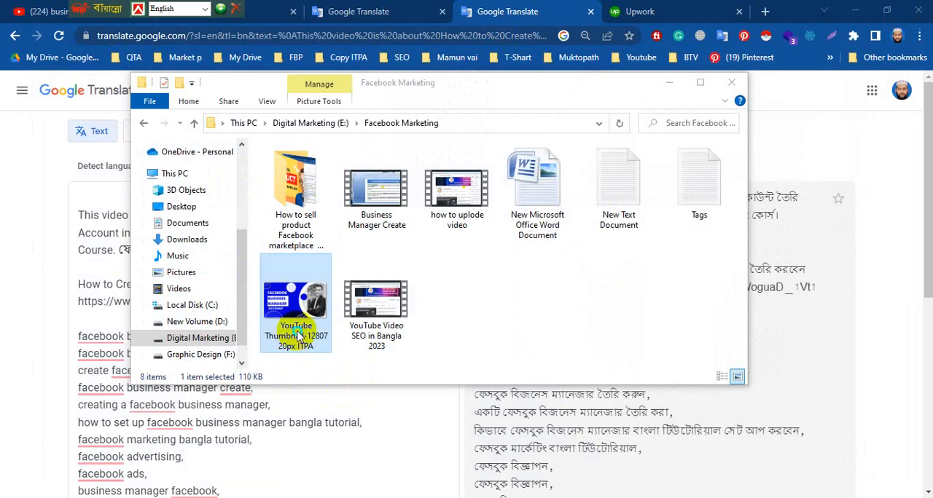
left_click(296, 335)
right_click(297, 336)
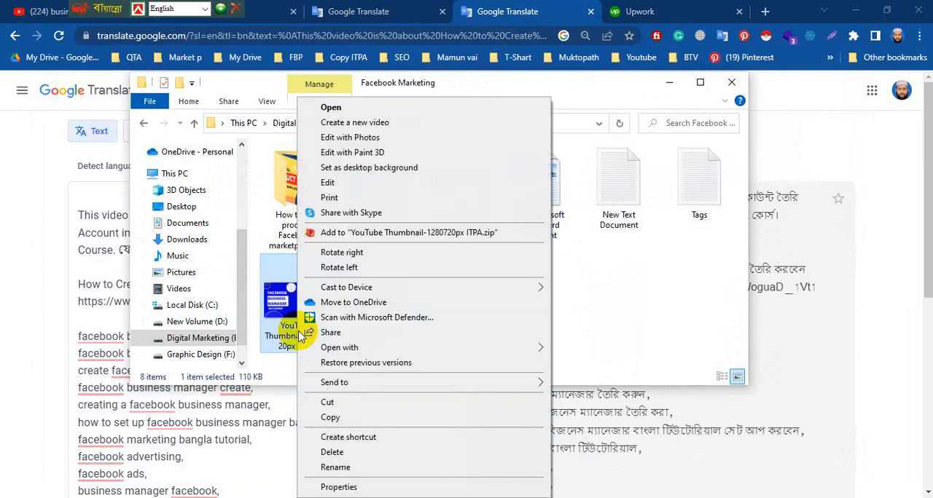
left_click(336, 486)
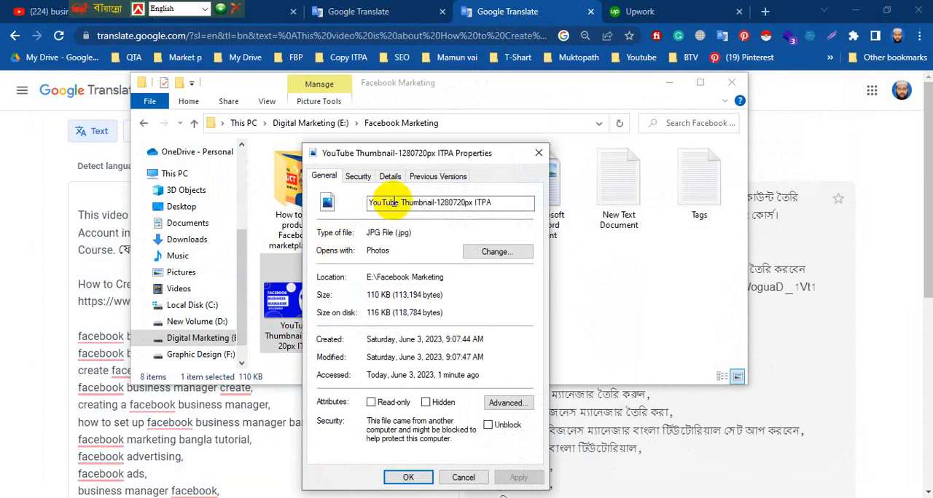
Rename the thumbnail image to "How to Create Facebook Business Manager Account in 2023", copying that title from the Google Translate source text.
left_click(429, 207)
key("ctrl+a")
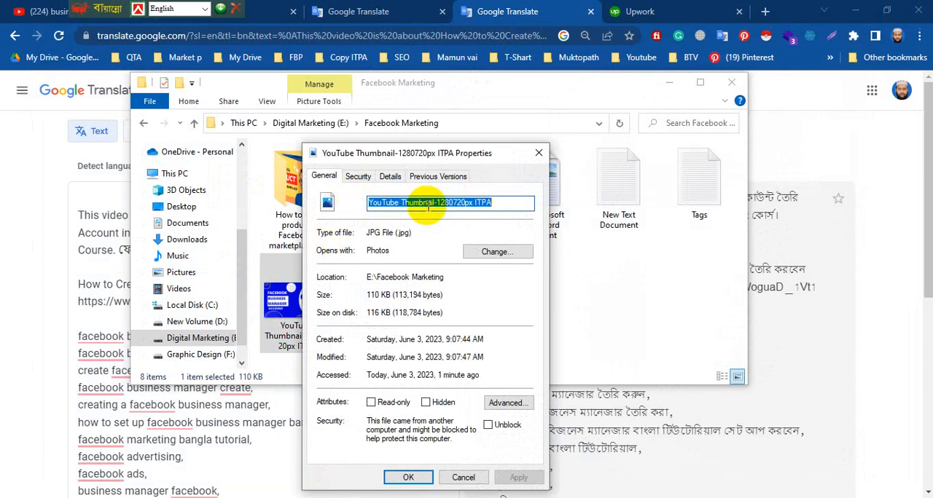
key("ctrl+v")
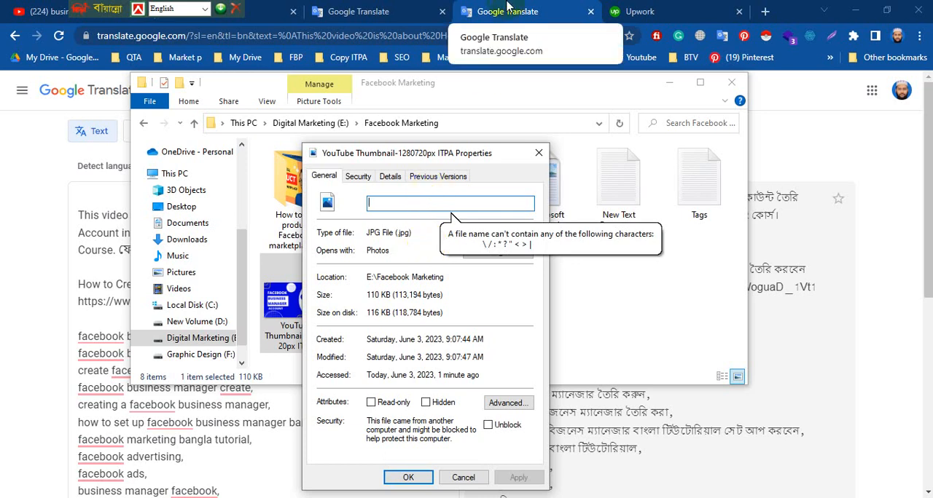
left_click(80, 264)
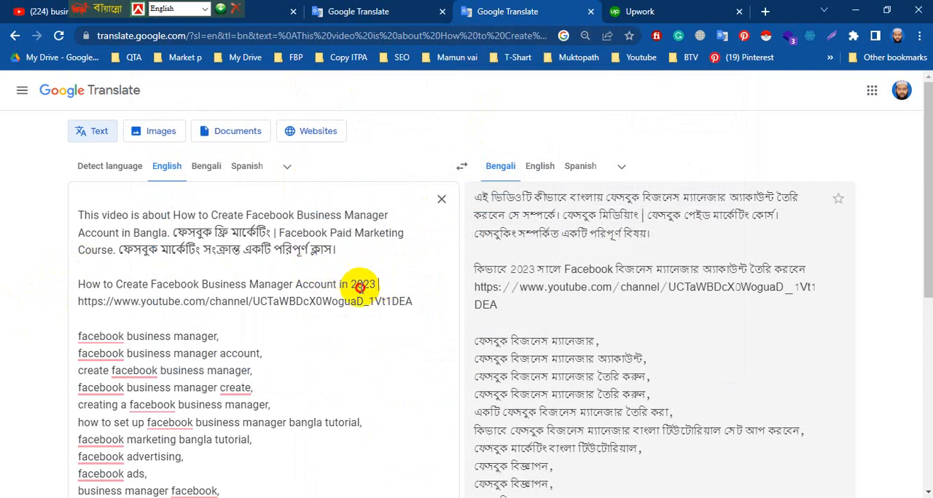
left_click_drag(377, 285, 84, 292)
key("ctrl+c")
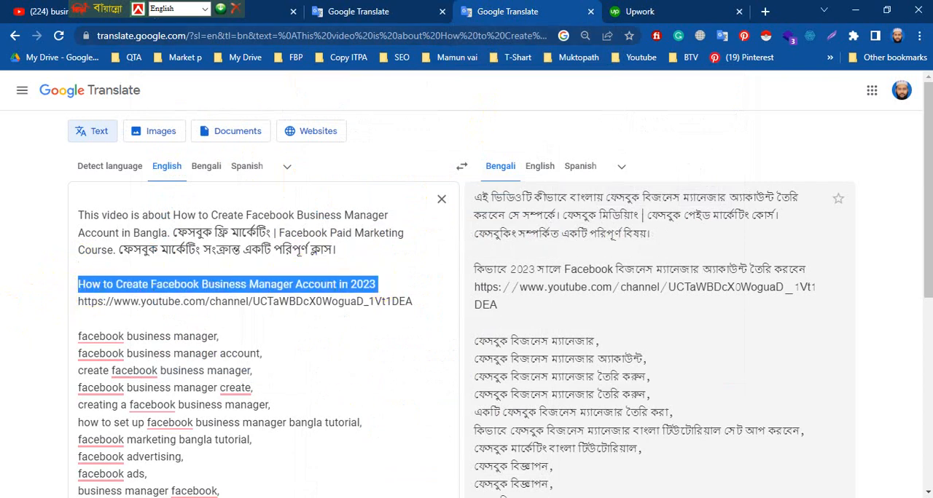
left_click(355, 475)
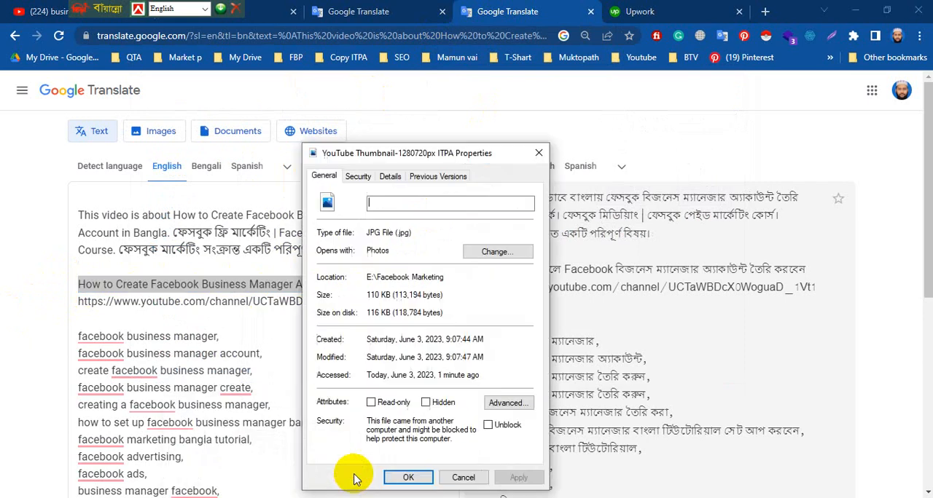
key("ctrl+v")
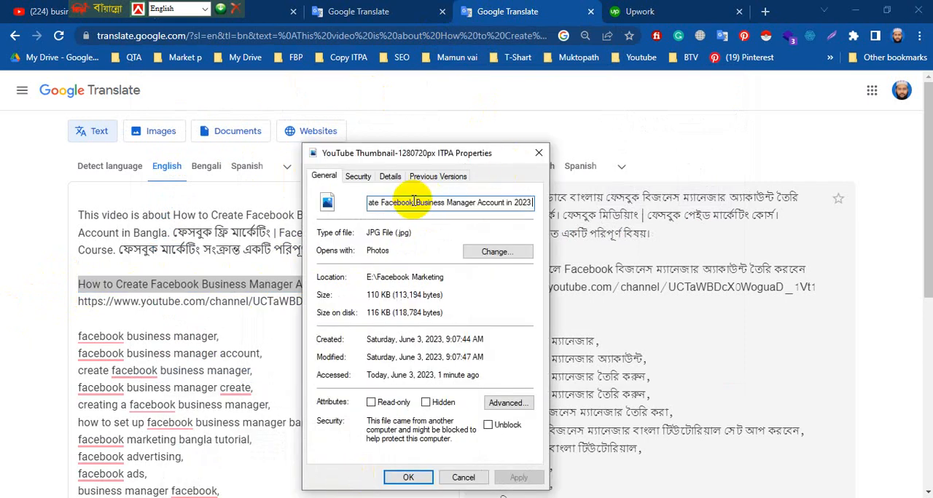
key("Return")
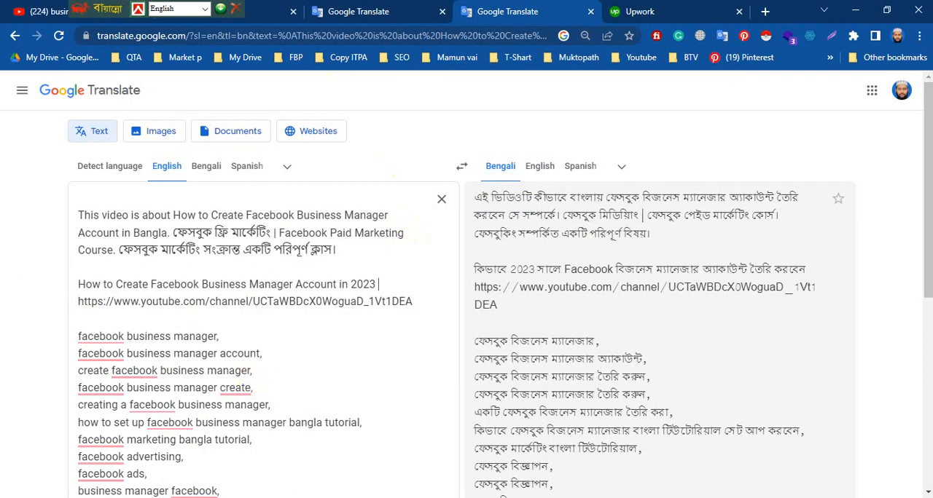
Rename the "Business Manager Create" video in the Facebook Marketing folder to "How to Create Facebook Business Manager Account in 2023".
left_click(298, 475)
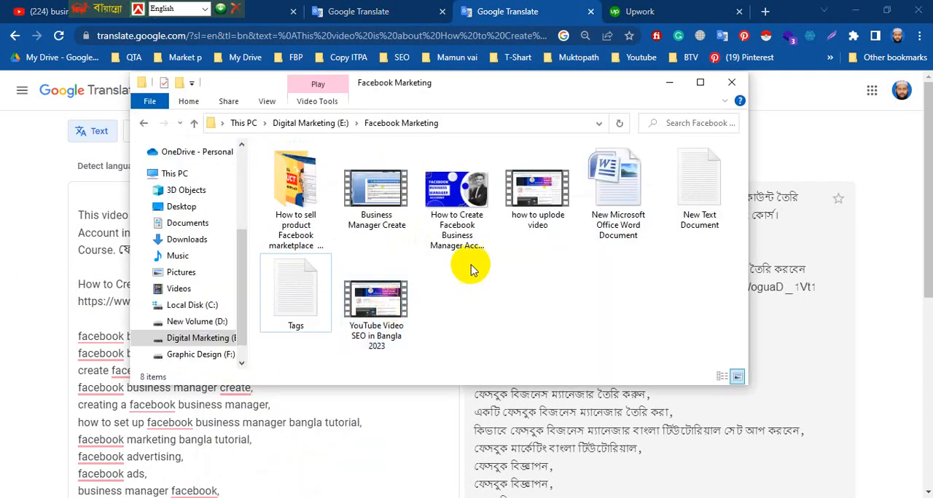
left_click(388, 226)
right_click(388, 227)
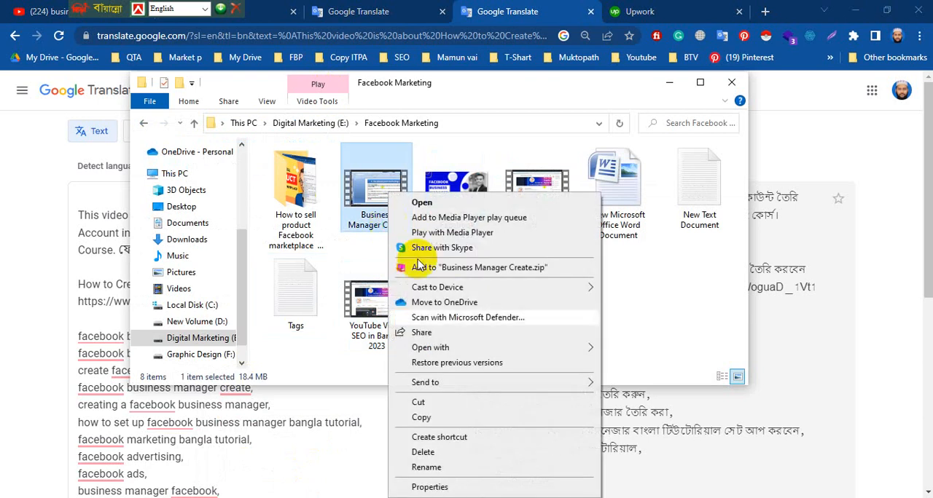
left_click(433, 487)
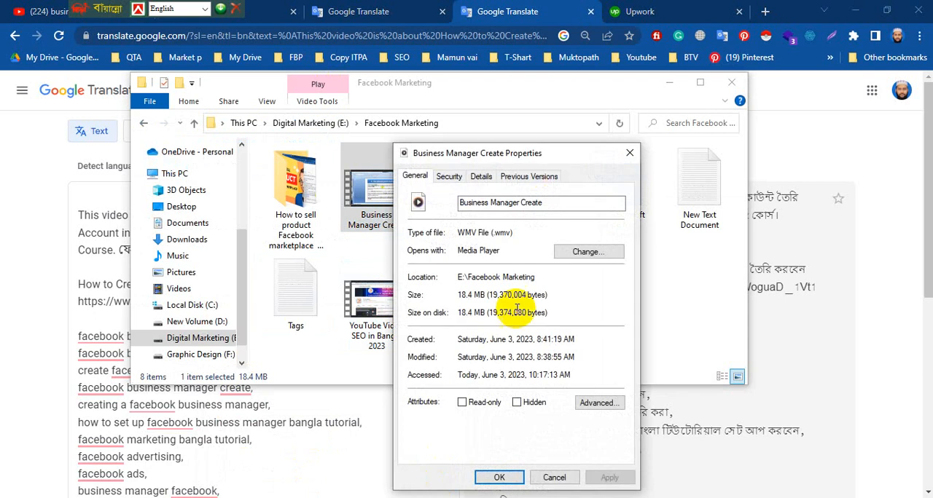
left_click(547, 202)
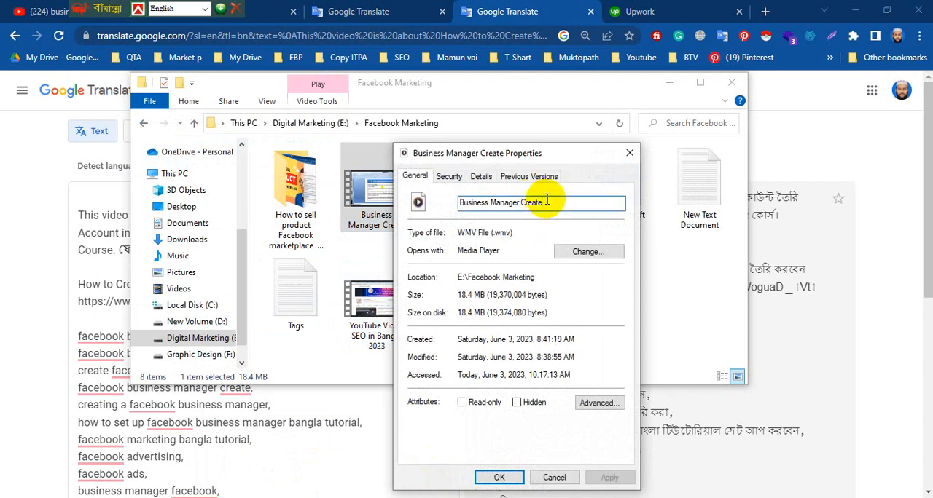
key("ctrl+a")
key("ctrl+v")
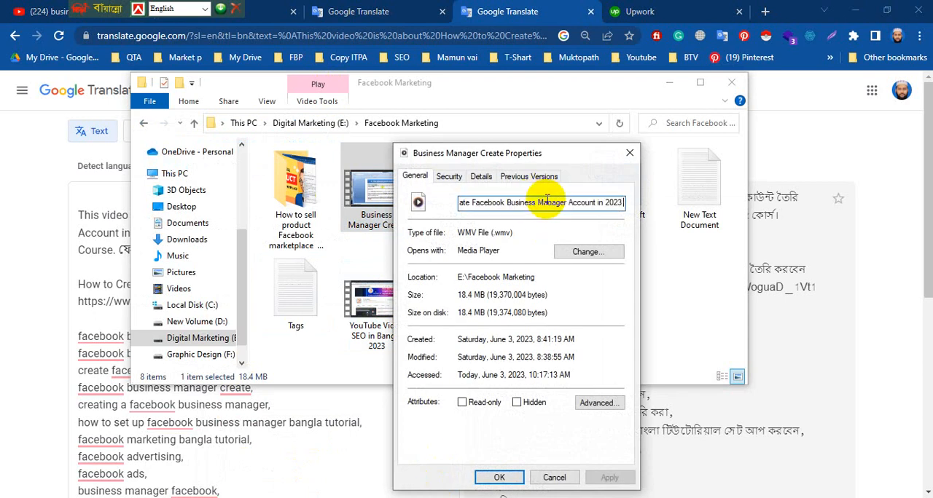
key("Return")
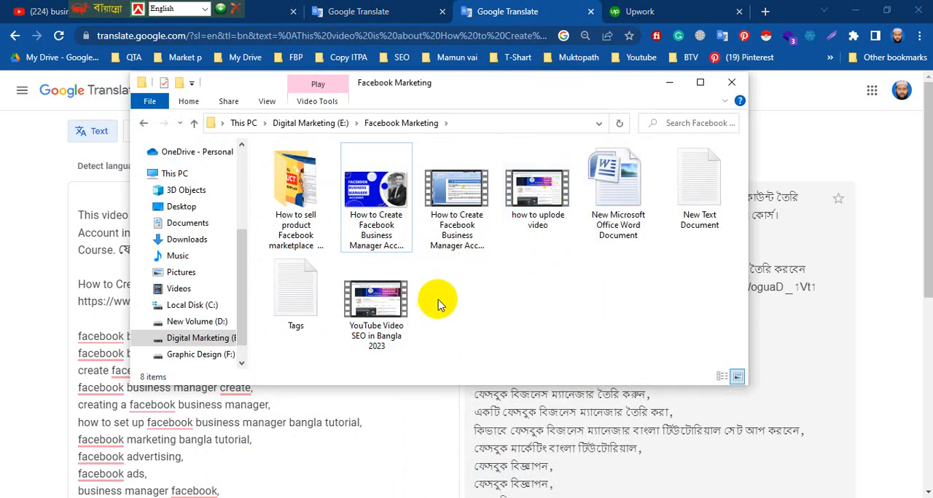
Set the thumbnail image's Title property to "How to Create Facebook Business Manager Account in 2023".
left_click(355, 252)
right_click(388, 240)
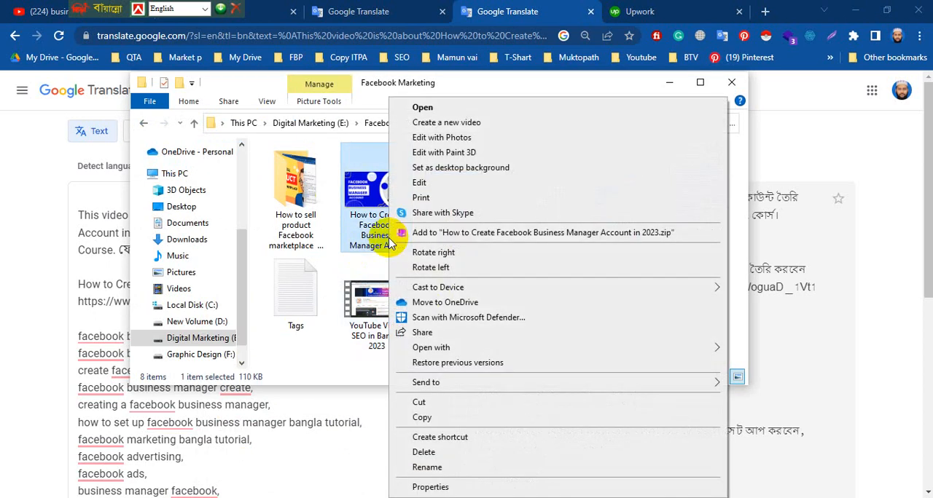
left_click(429, 487)
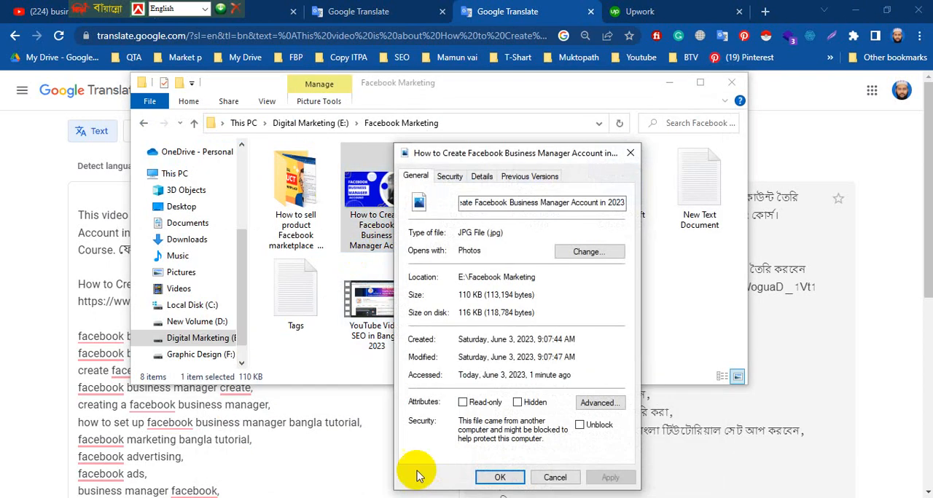
left_click(481, 178)
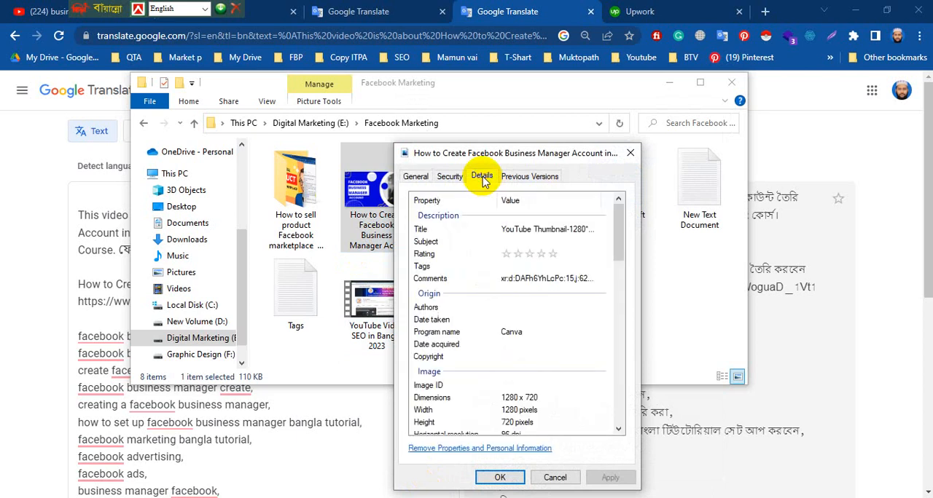
left_click(528, 231)
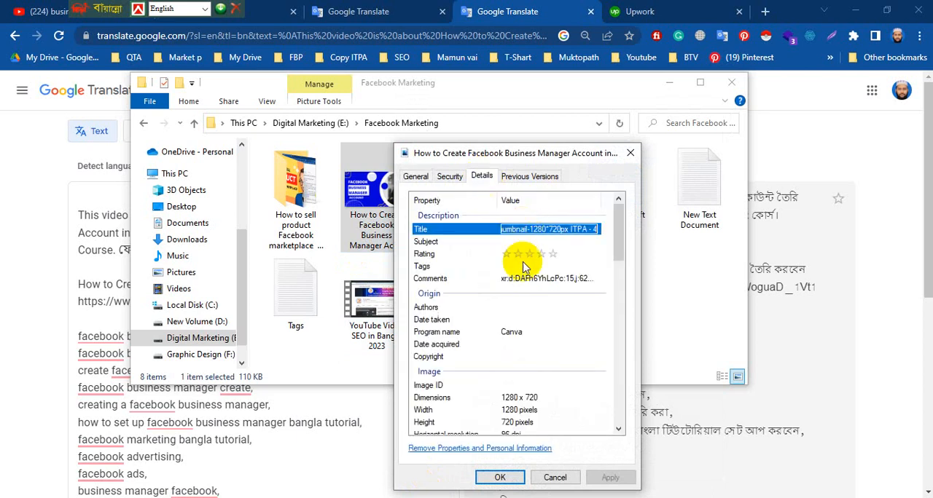
key("ctrl+v")
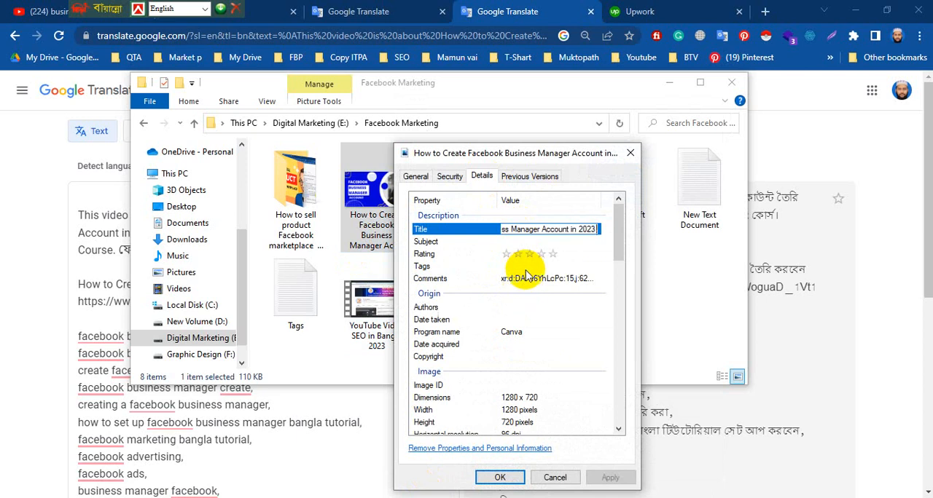
key("Return")
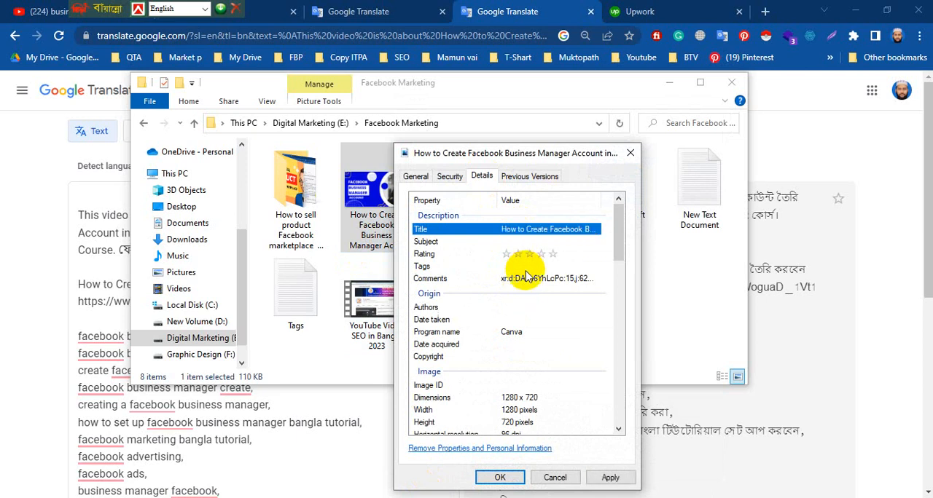
Set the image's Subject to "How to Create Facebook Business Manager Account in 2023" and its rating to five stars.
left_click(533, 241)
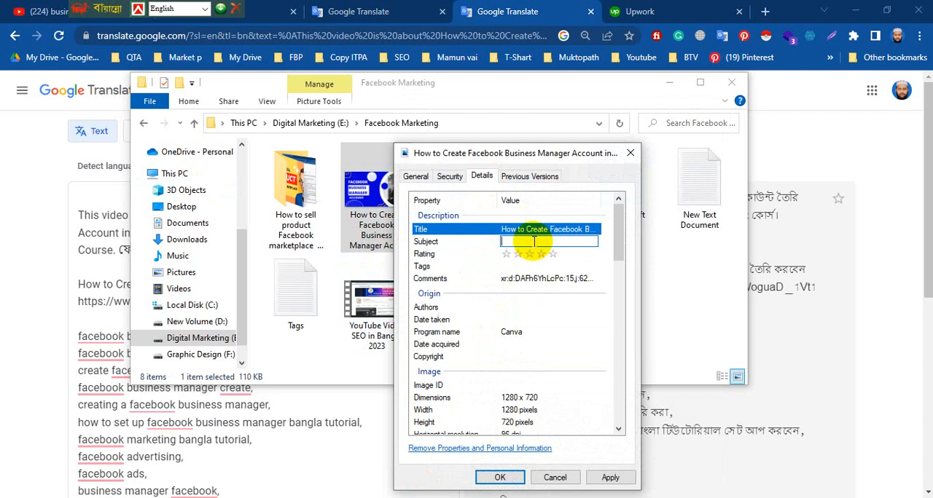
key("ctrl+v")
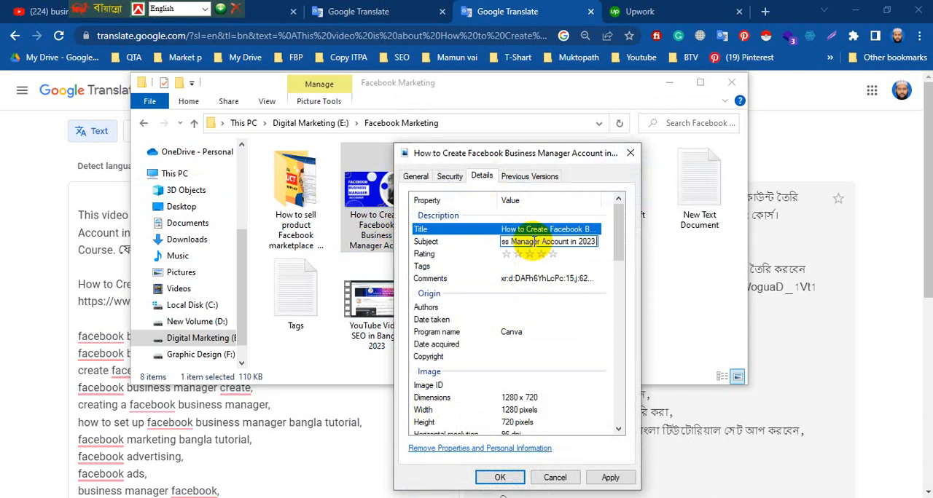
key("Return")
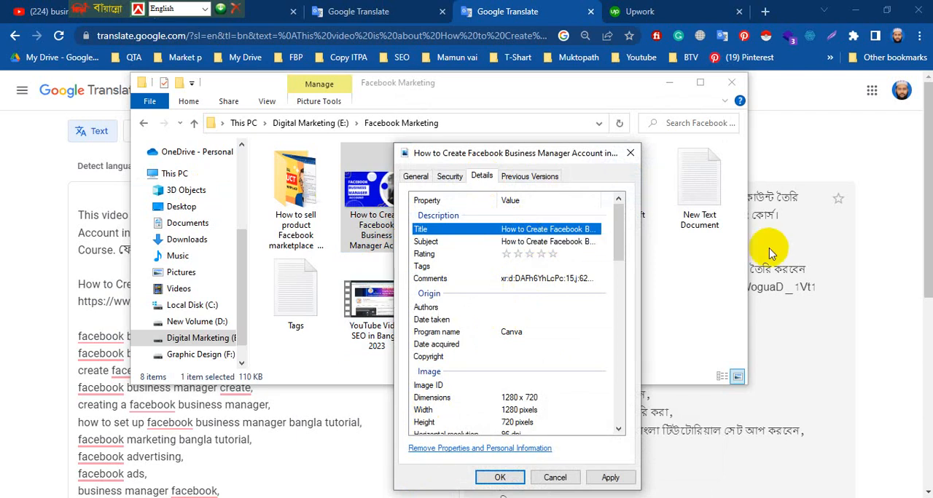
left_click(552, 255)
Fill the image's Tags with the keyword list from Google Translate, from "facebook business manager" through "learn facebook ads".
left_click(548, 266)
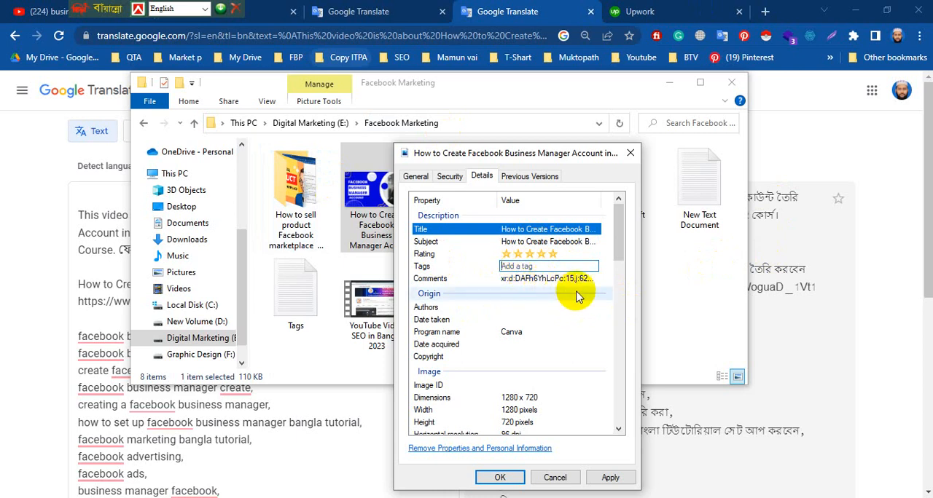
left_click(78, 319)
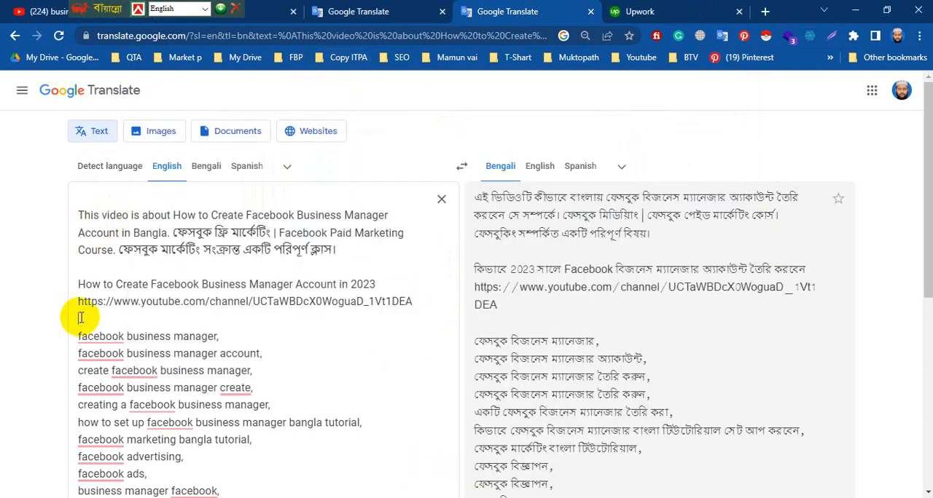
left_click(79, 332)
left_click_drag(80, 332, 228, 235)
right_click(172, 172)
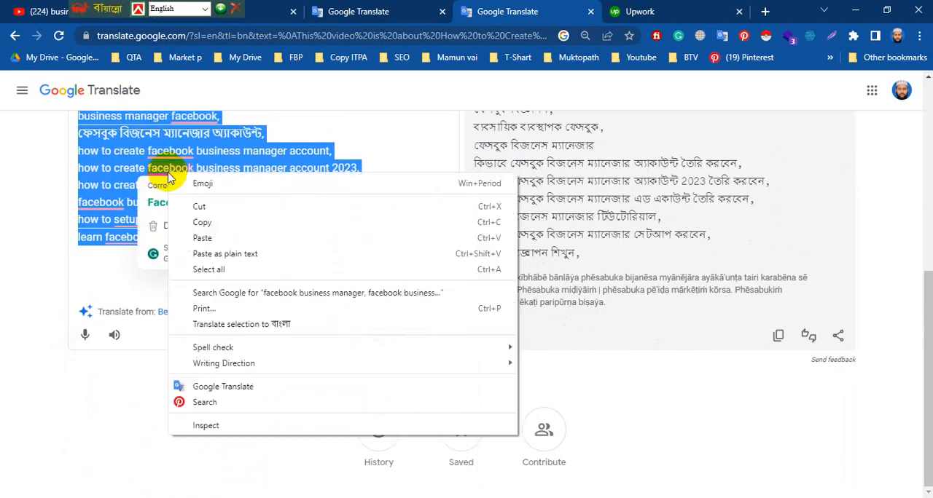
left_click(206, 219)
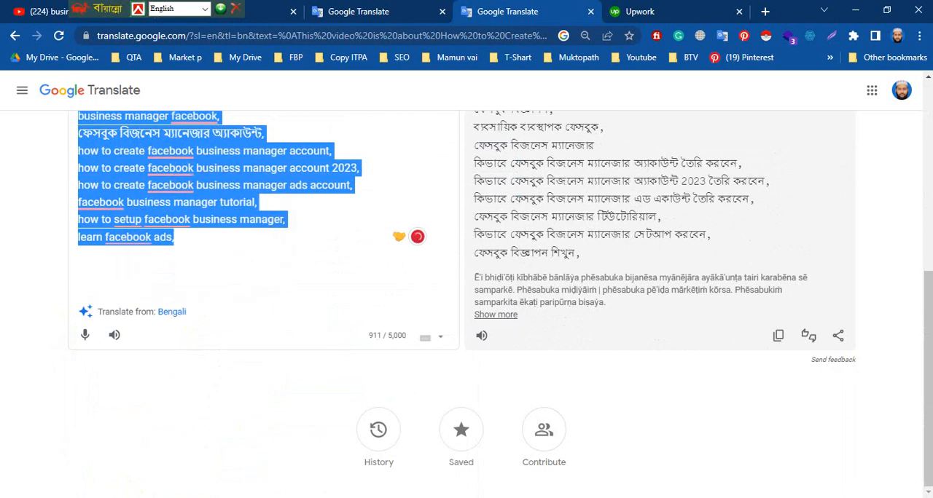
left_click(321, 479)
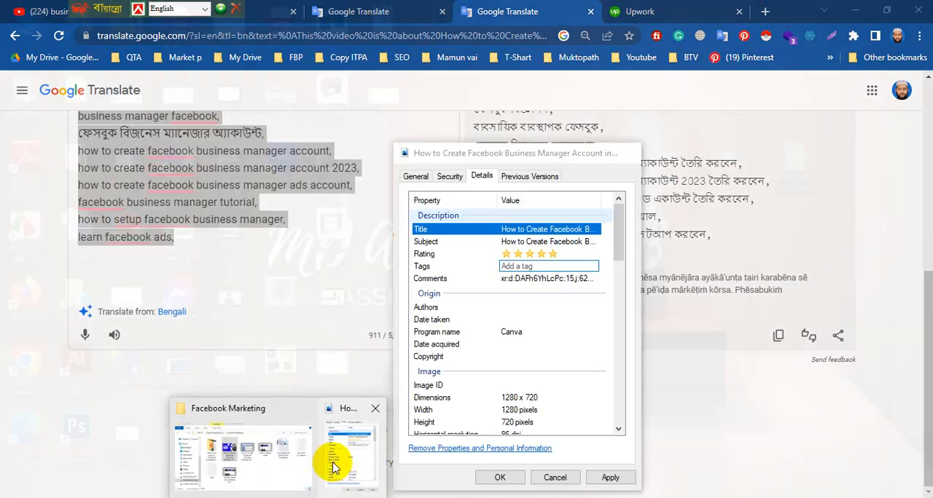
key("ctrl+v")
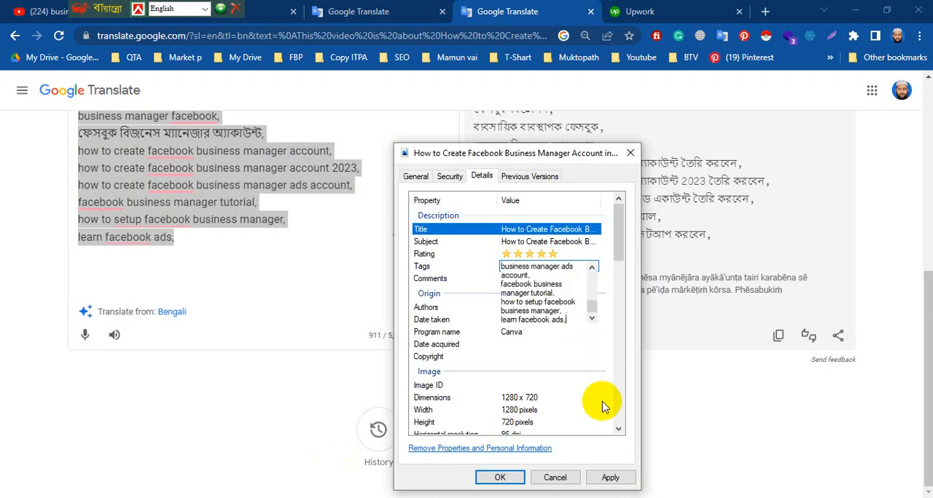
left_click(603, 407)
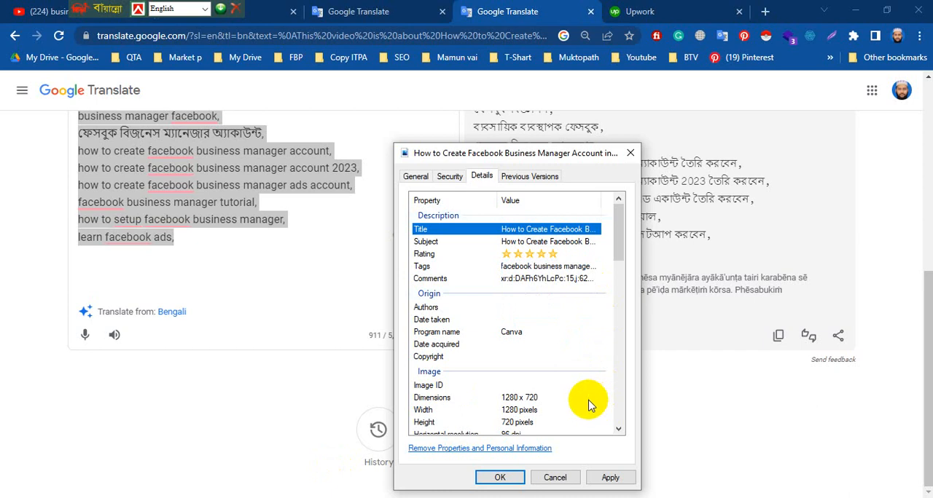
Replace the image's Comments with the line "How to Create Facebook Business Manager Account in 2023" and the YouTube channel link from Google Translate.
left_click(548, 279)
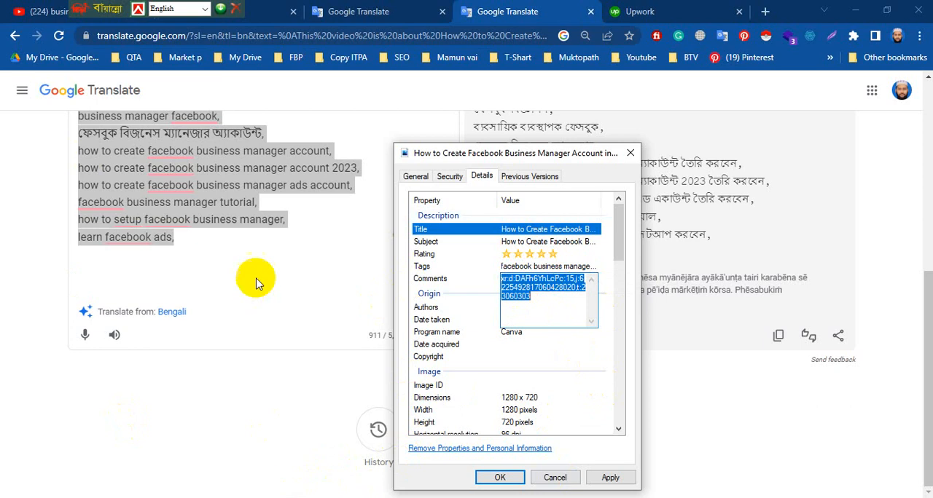
scroll(255, 279, "up", 5)
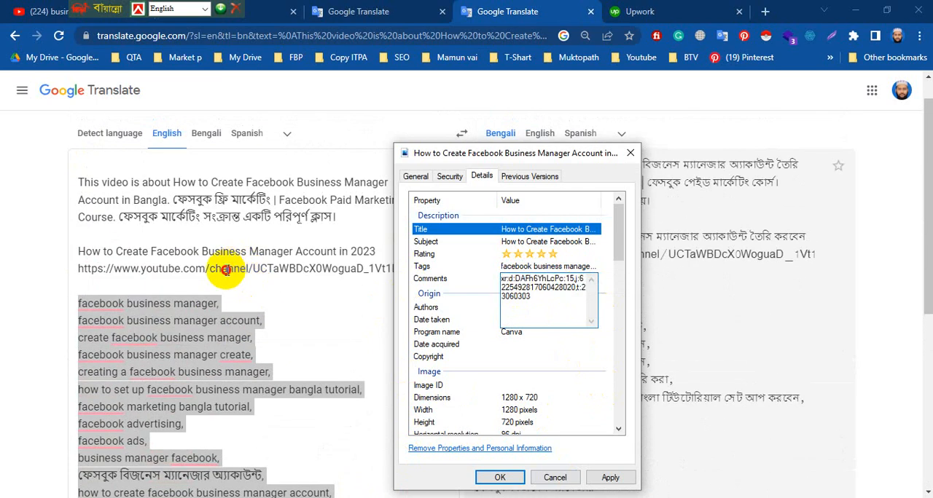
left_click(233, 272)
left_click_drag(413, 268, 78, 255)
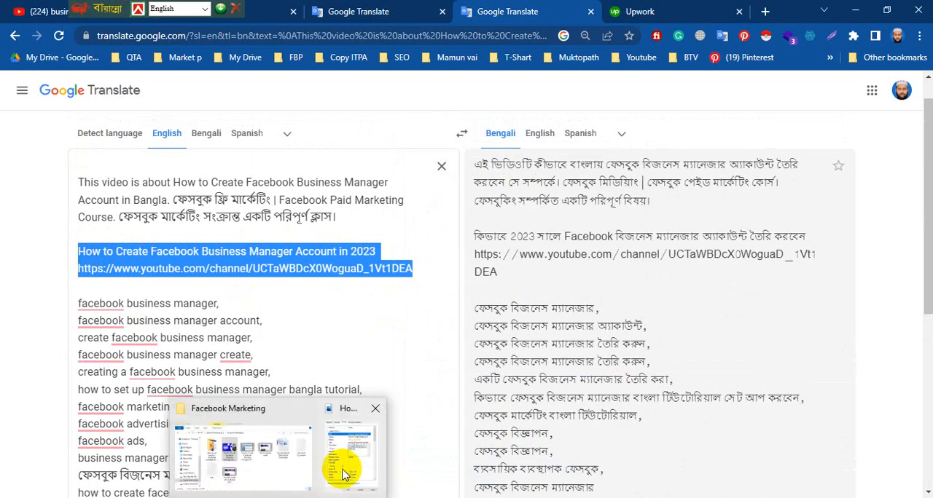
left_click(343, 468)
left_click(571, 316)
key("ctrl+v")
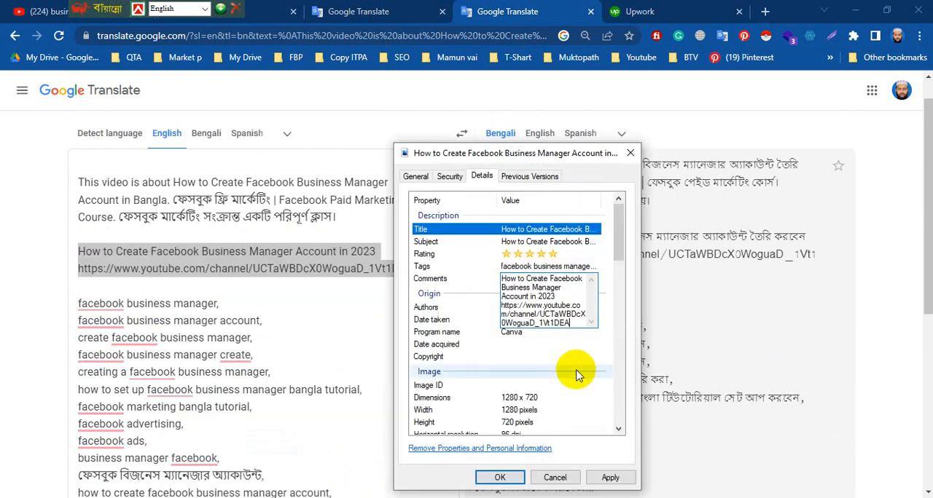
left_click(576, 375)
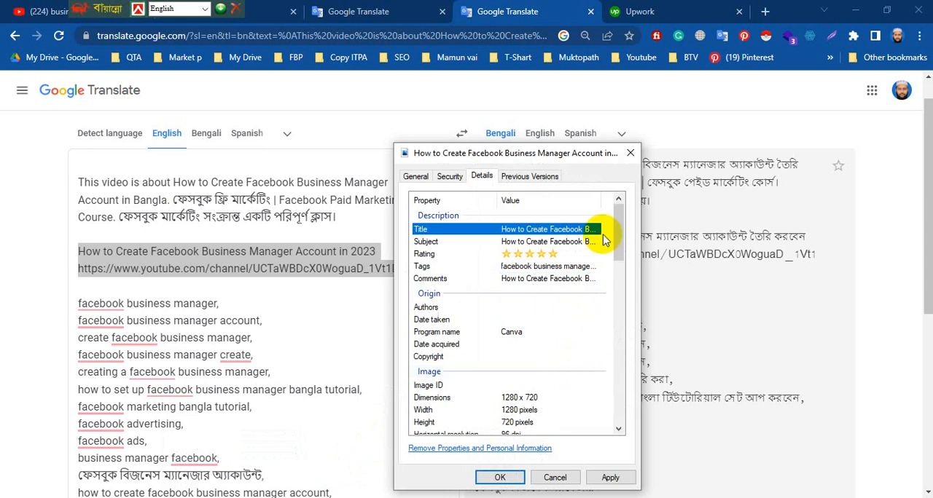
Set the image's Authors property to "ITP Academy".
left_click(520, 308)
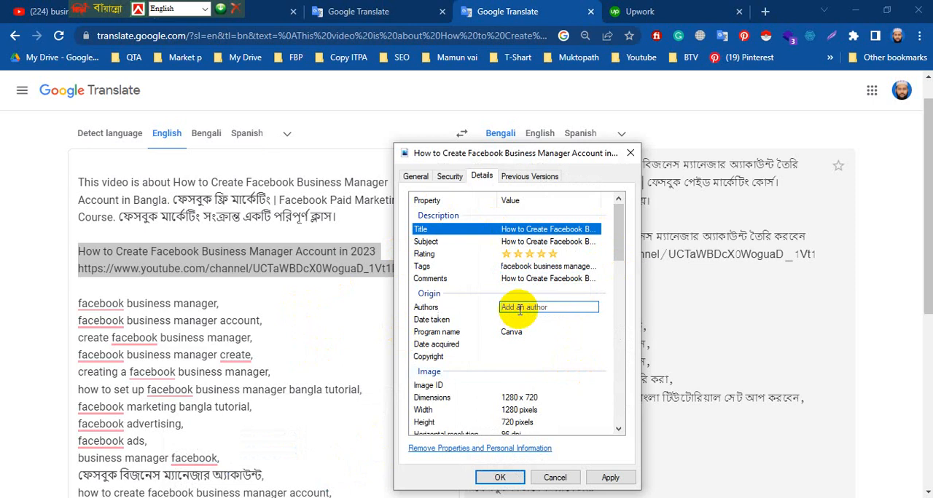
type("ITP Academy")
key("ctrl+a")
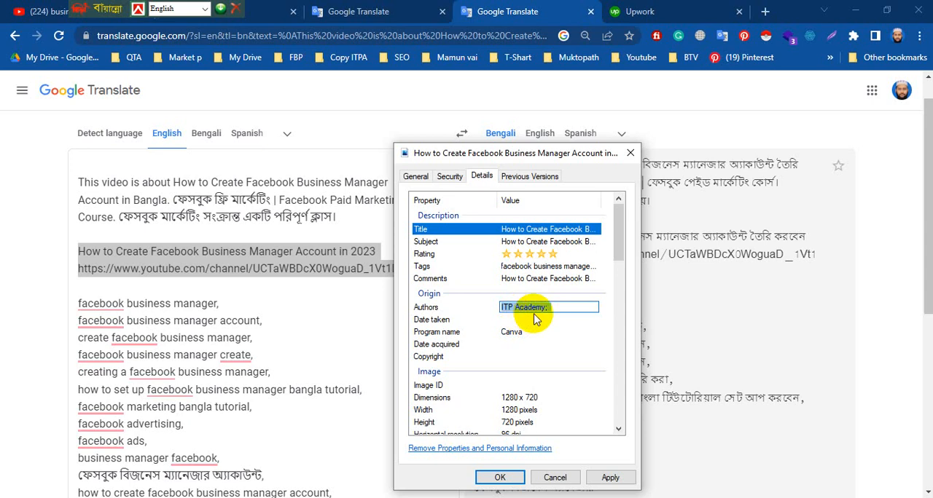
left_click(566, 342)
Examine the thumbnail's remaining image, camera, advanced photo and file properties for other fields to fill.
scroll(579, 368, "down", 5)
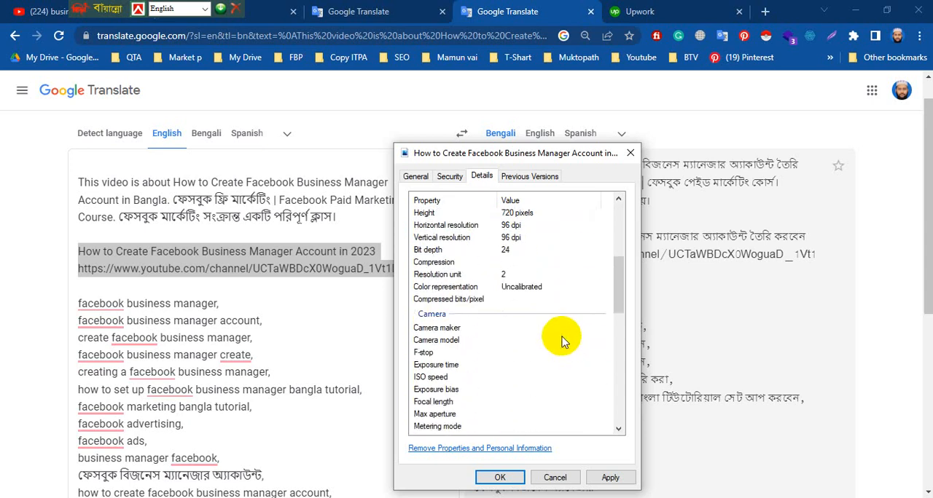
scroll(562, 341, "down", 7)
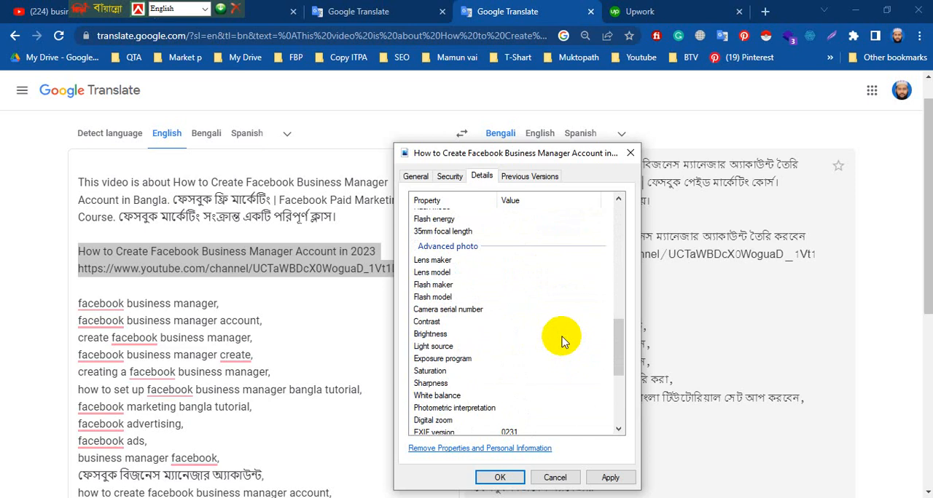
scroll(562, 341, "down", 3)
scroll(562, 342, "down", 3)
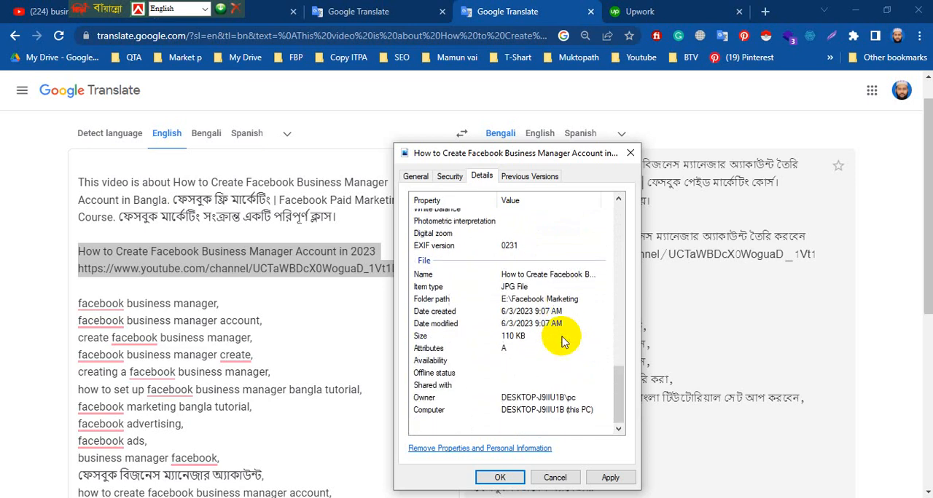
scroll(562, 341, "up", 7)
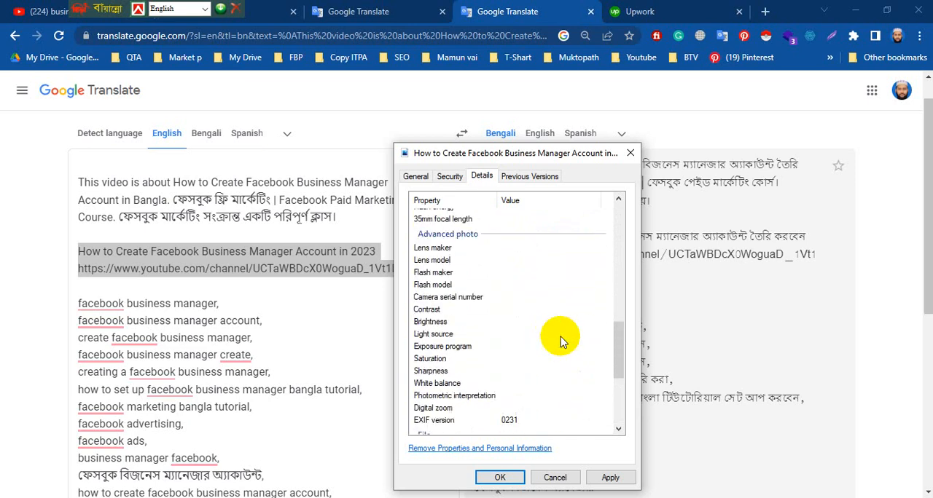
scroll(560, 340, "up", 3)
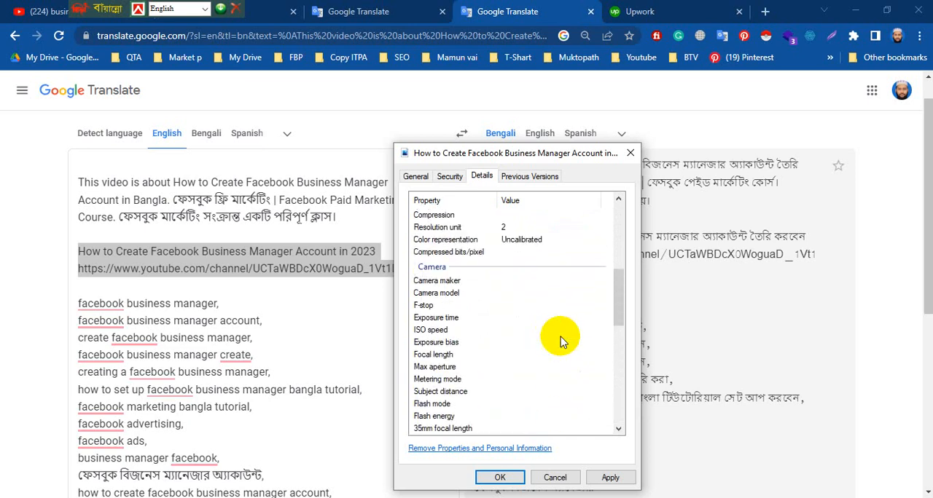
scroll(561, 341, "up", 5)
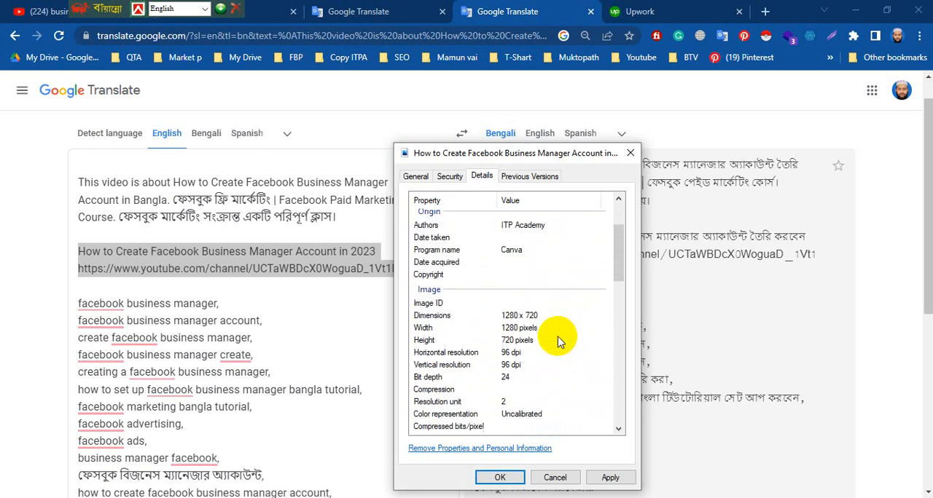
scroll(561, 340, "up", 1)
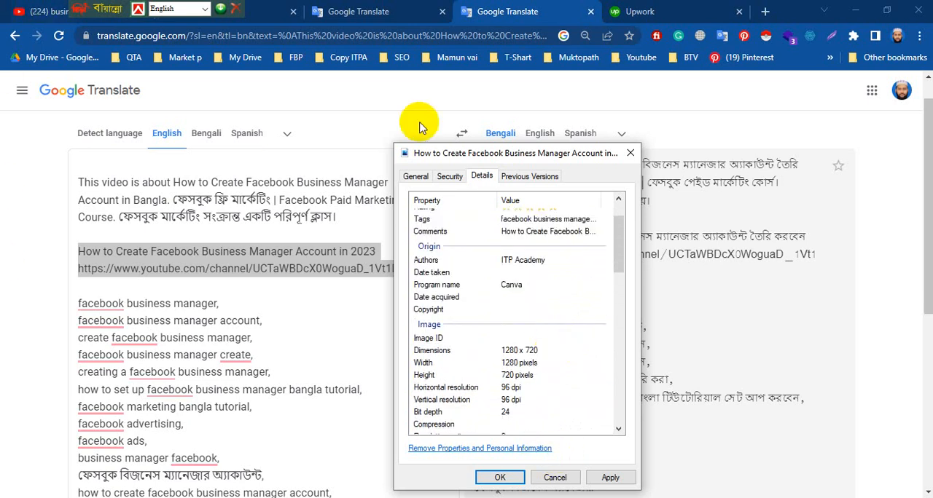
scroll(416, 215, "up", 1)
Re-enter the image's Title as "How to Create Facebook Business Manager Account in 2023" and save the property changes.
left_click(566, 229)
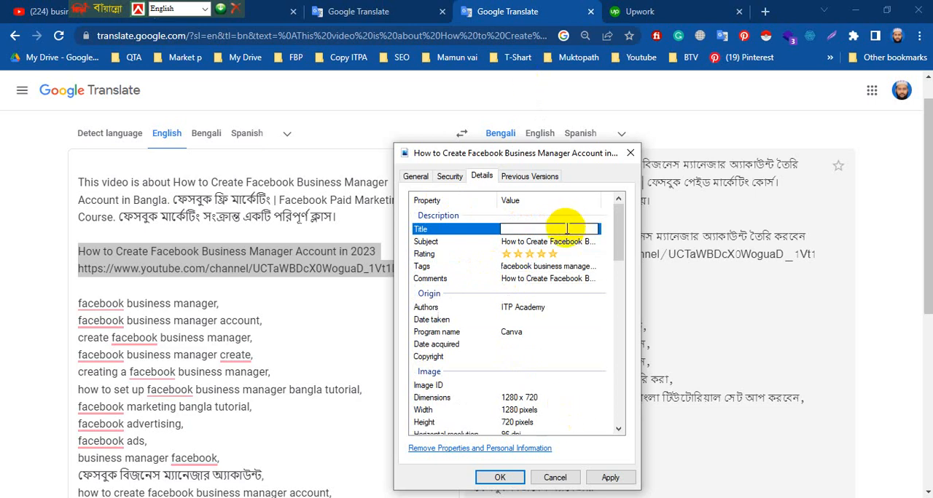
type("How to Create Facebook Business Manager Account in 2023")
key("Return")
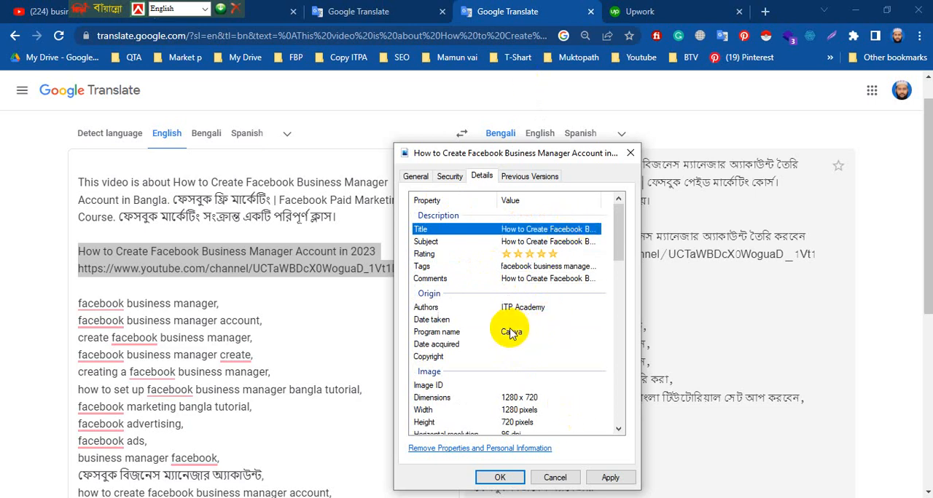
left_click(608, 478)
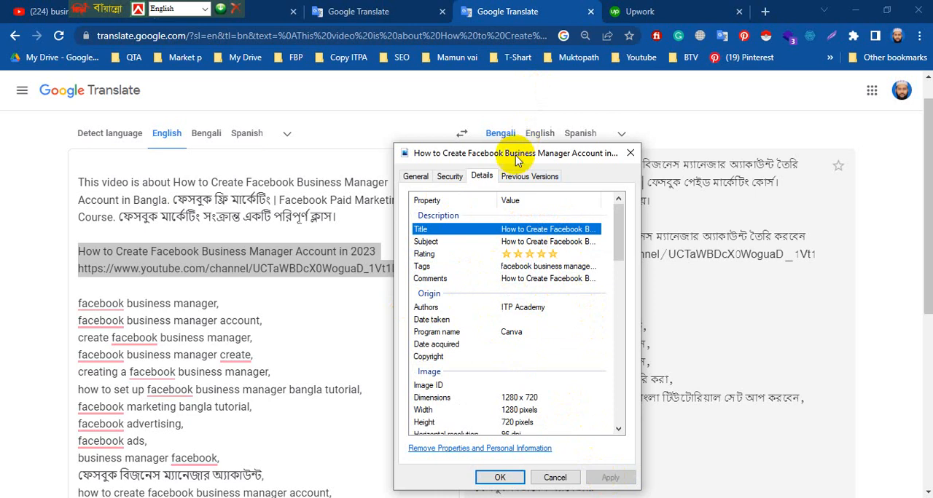
left_click(498, 478)
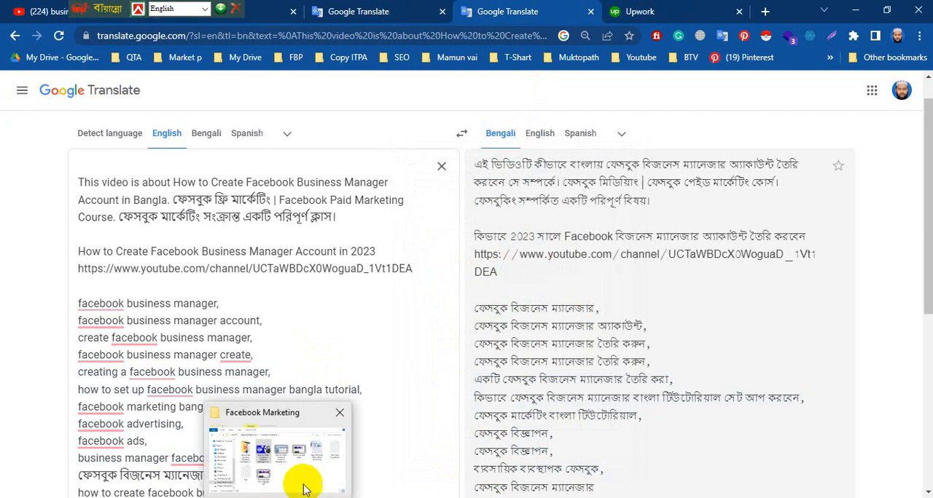
Reopen the detailed metadata of the "How to Create Facebook Business Manager Account in 2023" thumbnail in the Facebook Marketing folder.
left_click(312, 475)
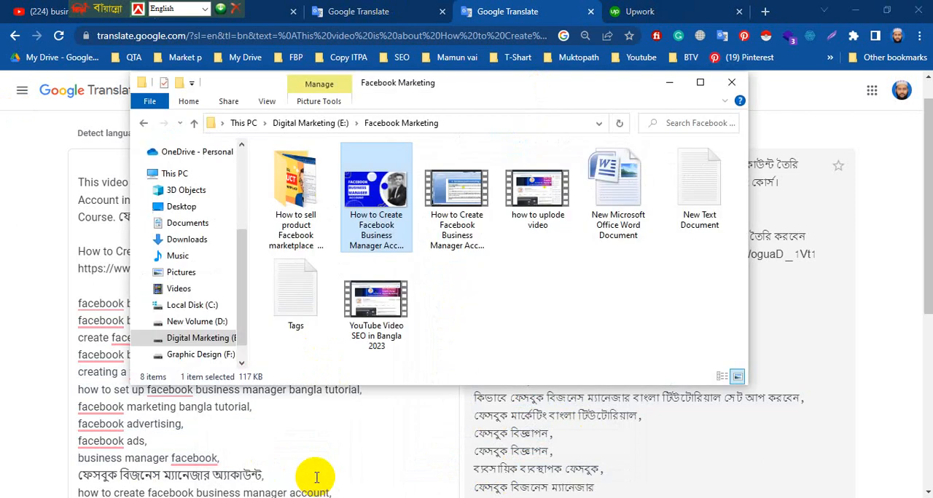
left_click(384, 211)
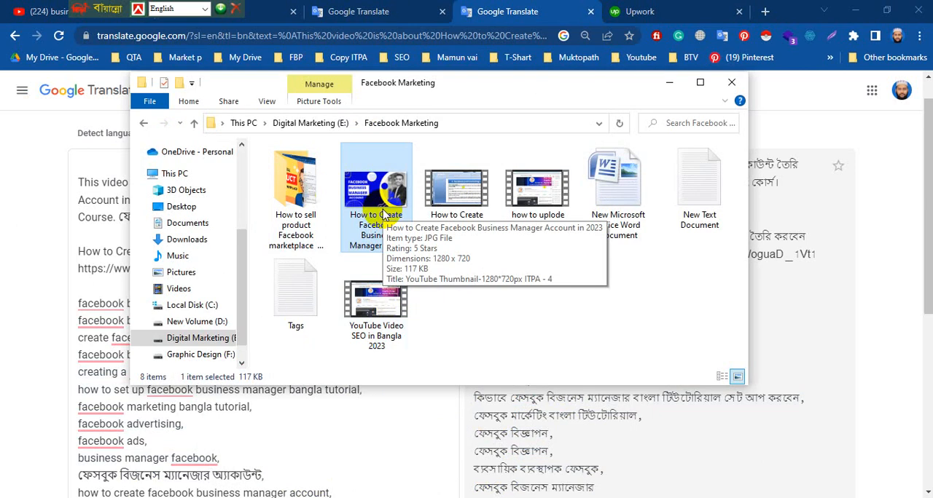
right_click(362, 240)
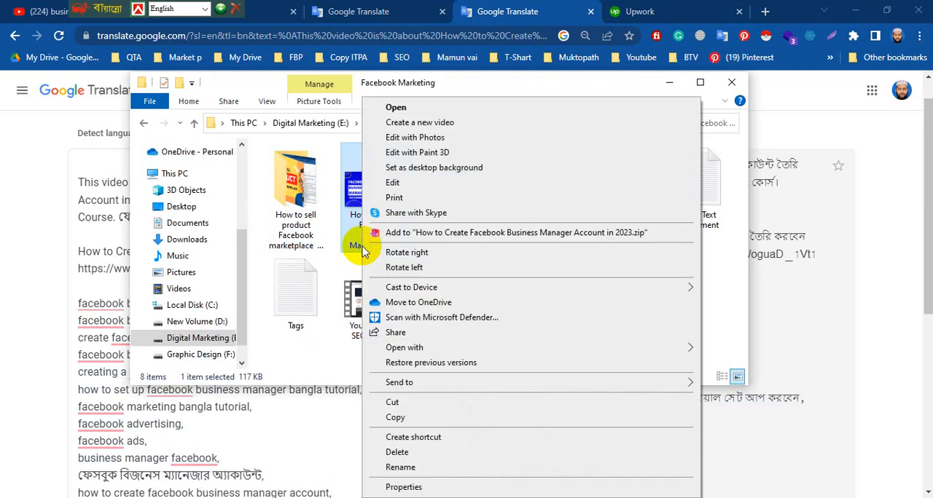
left_click(412, 489)
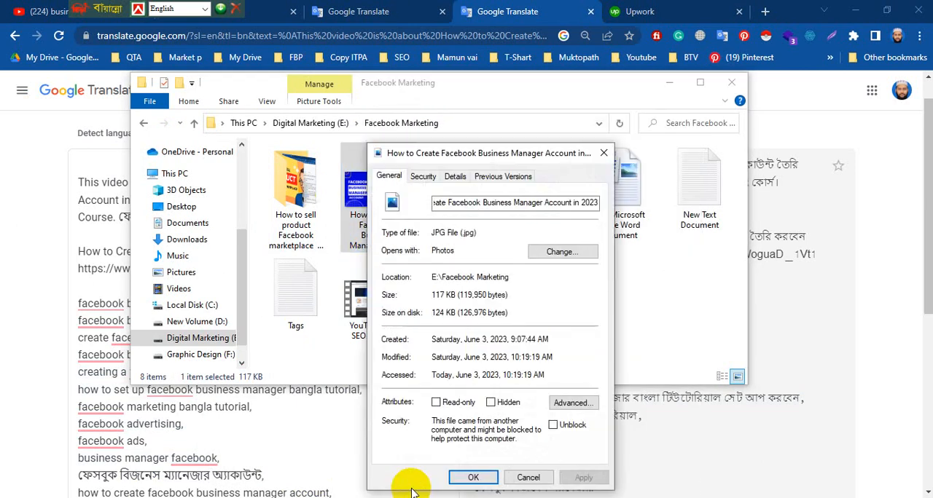
left_click(455, 178)
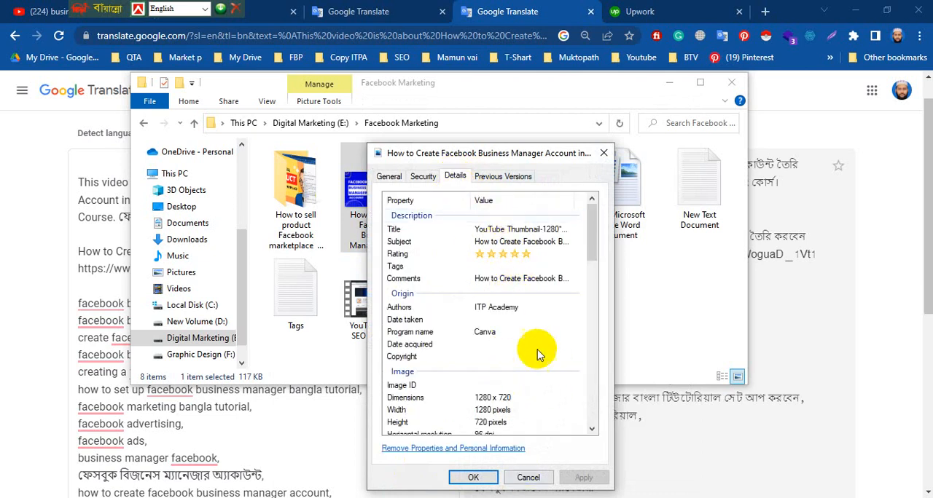
Fill the empty Tags with the keyword list from Google Translate, "facebook business manager" through "learn facebook ads", and save the properties.
left_click(486, 264)
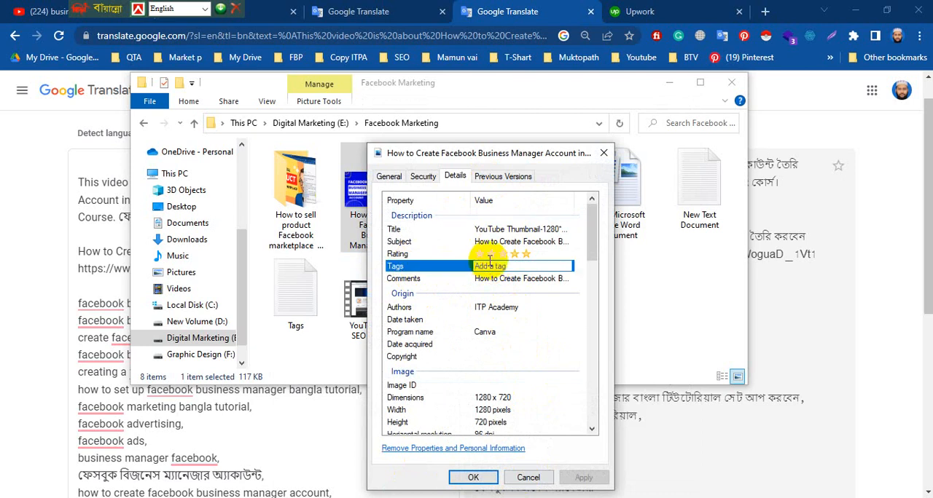
mouse_move(80, 302)
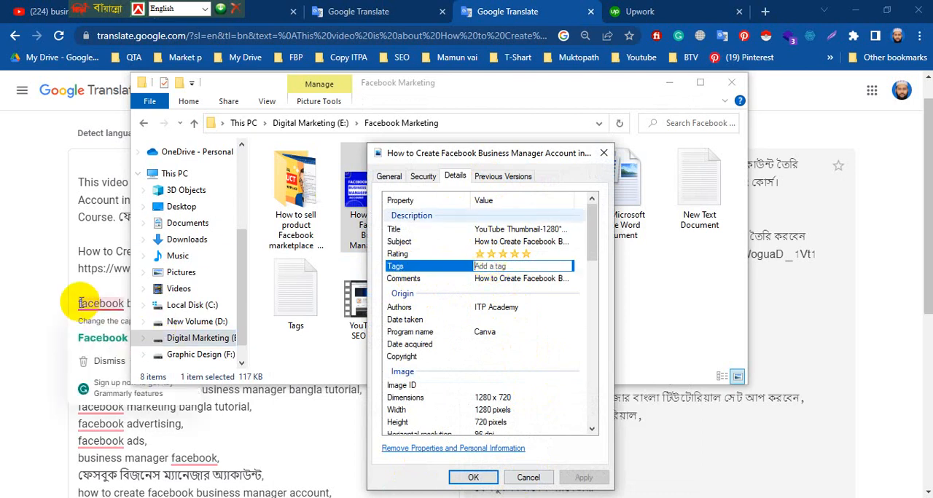
left_click_drag(79, 301, 319, 239)
right_click(187, 194)
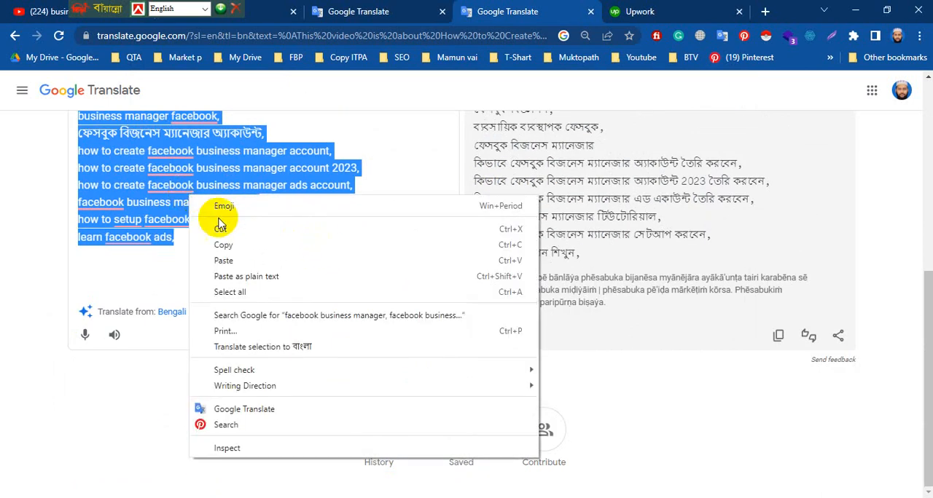
left_click(228, 245)
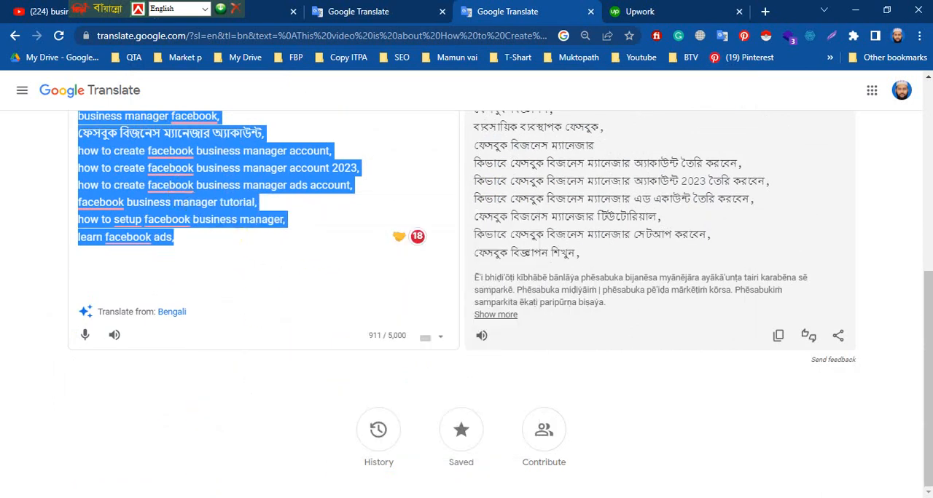
mouse_move(282, 497)
left_click(345, 469)
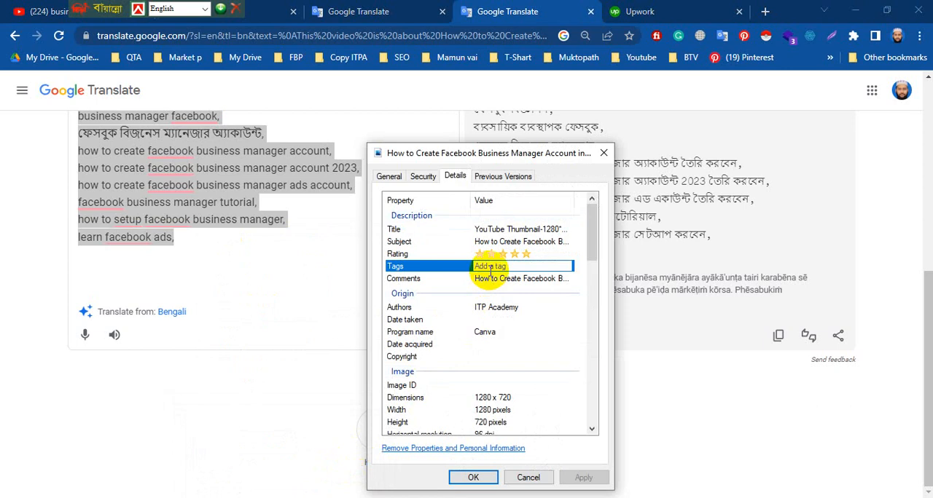
key("ctrl+v")
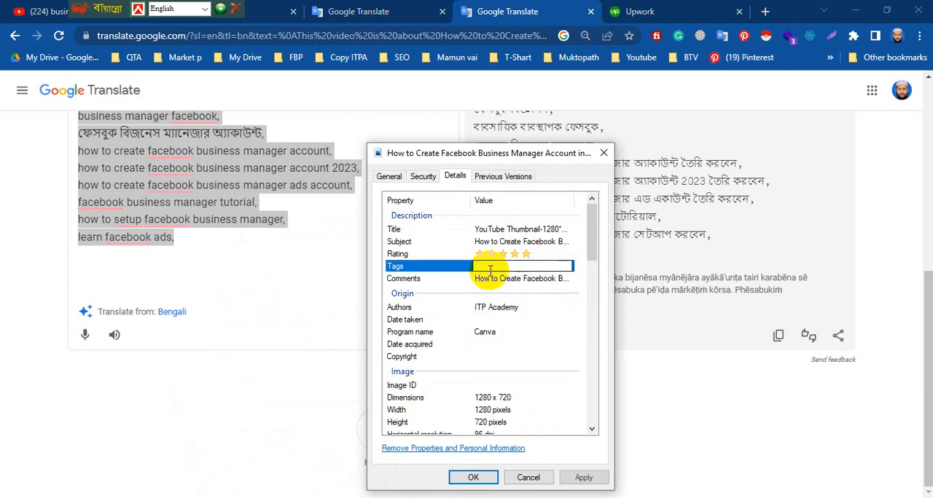
left_click(500, 355)
left_click(545, 343)
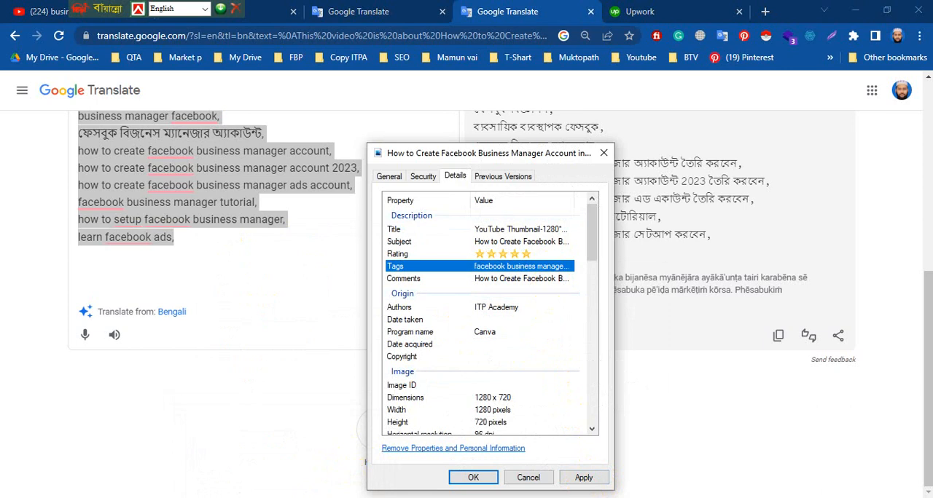
left_click(583, 479)
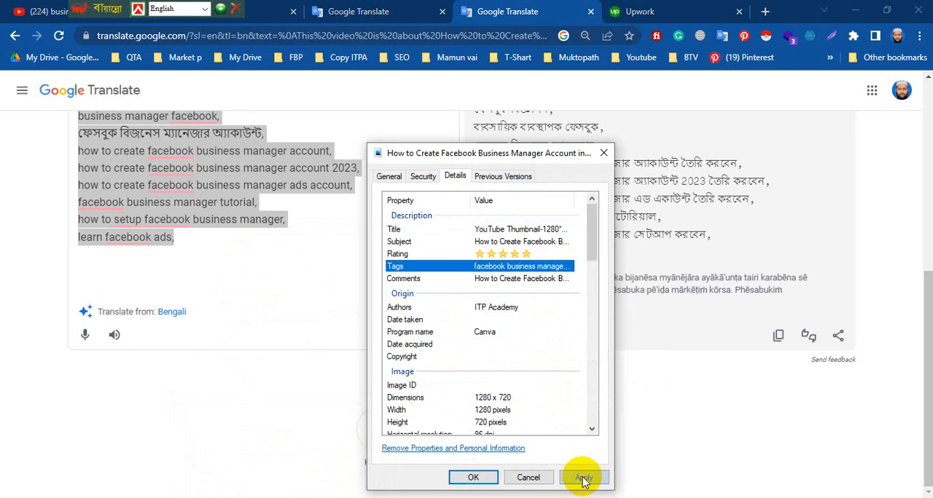
left_click(474, 478)
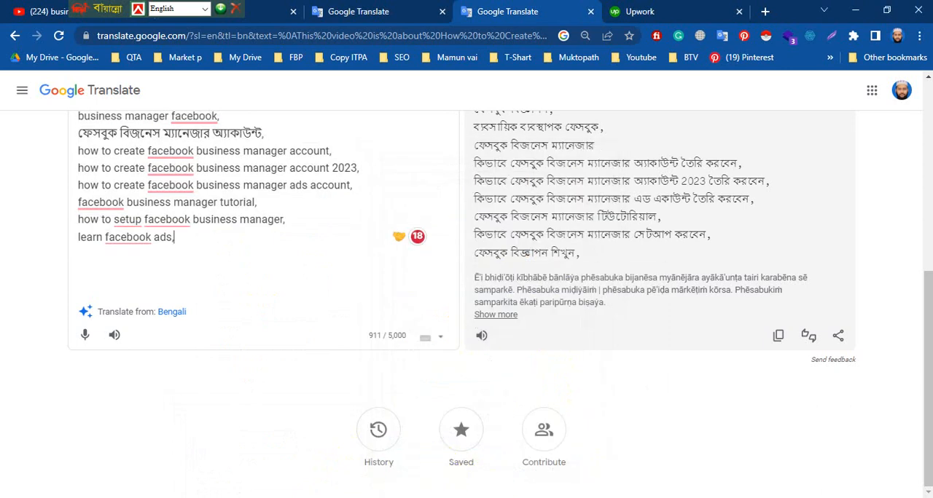
In File Explorer, replace the JPG thumbnail's Title with its Subject text, "How to Create Facebook Business Manager Account in 2023", and save the properties.
left_click(271, 470)
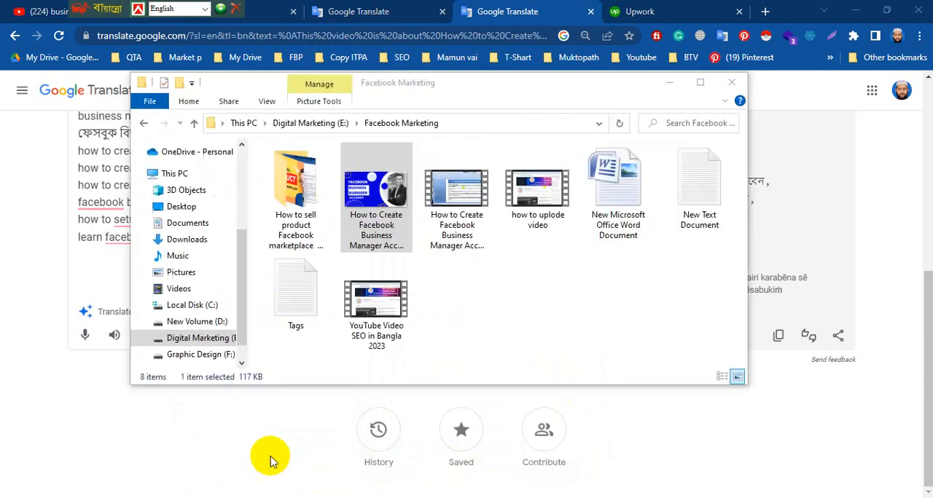
right_click(392, 229)
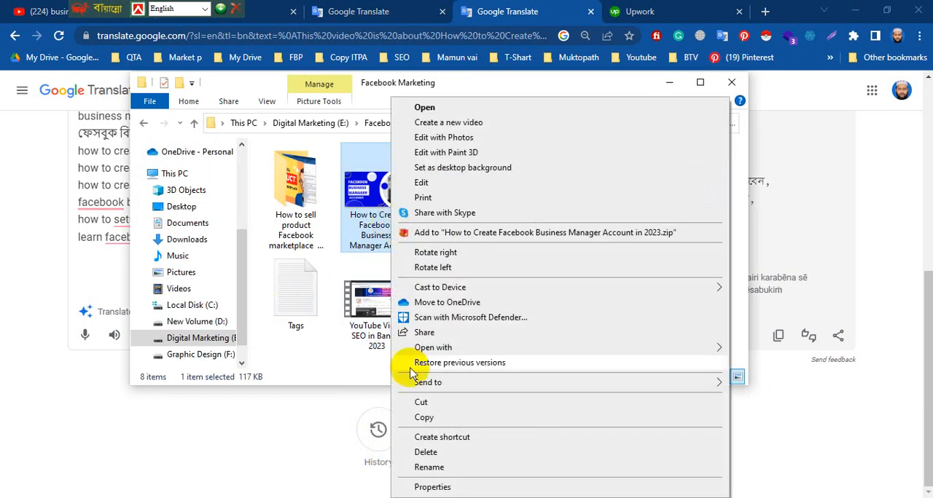
left_click(427, 483)
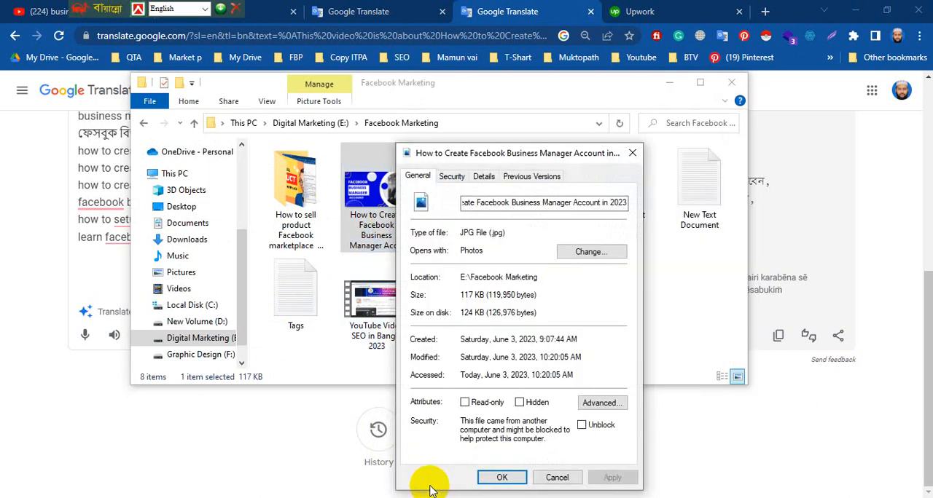
left_click(485, 177)
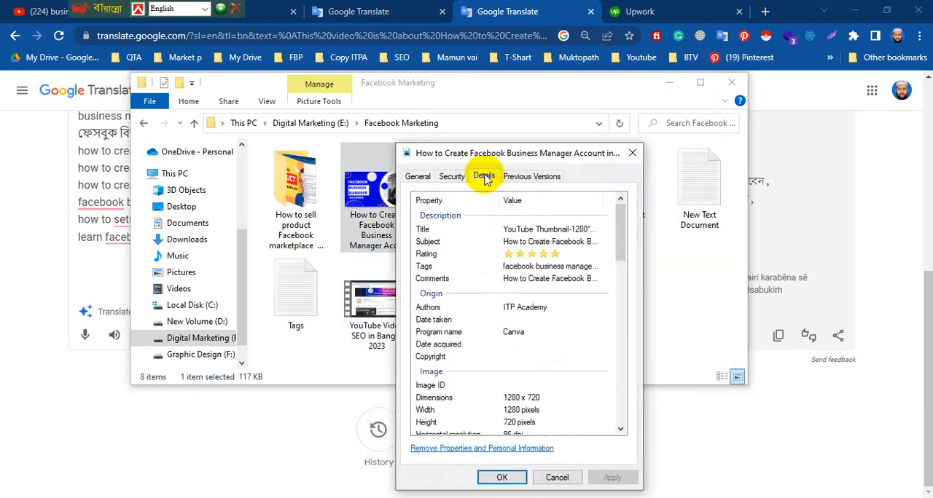
left_click(557, 232)
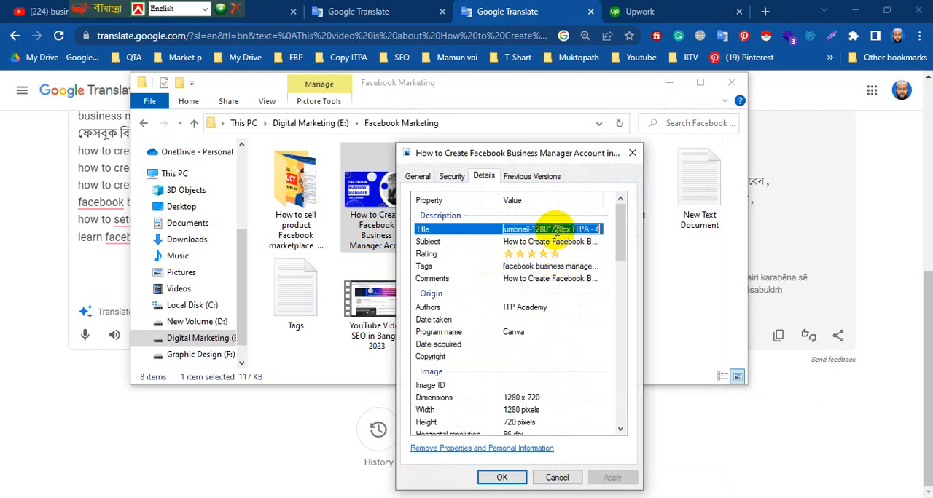
left_click(541, 240)
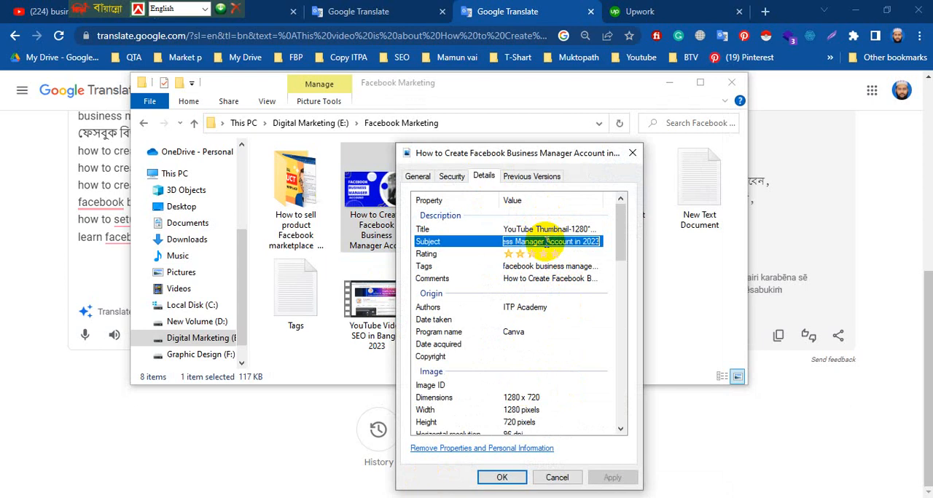
left_click(553, 230)
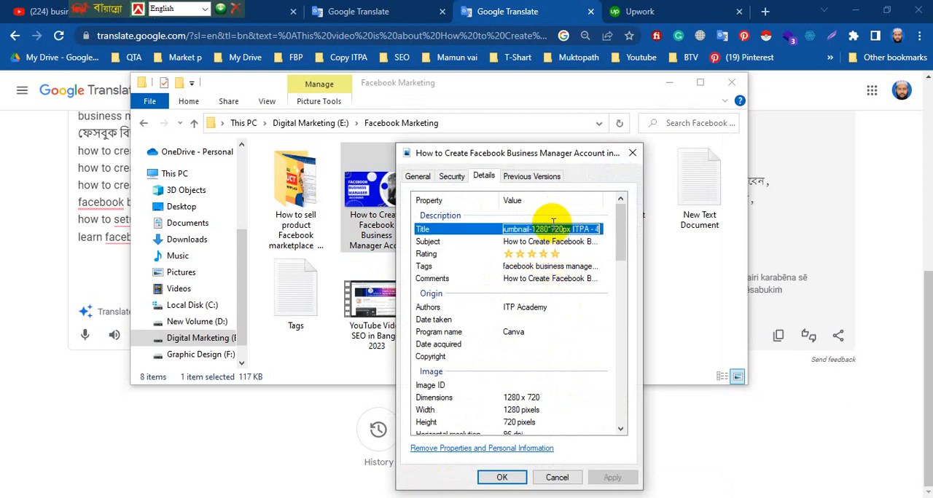
key("ctrl+v")
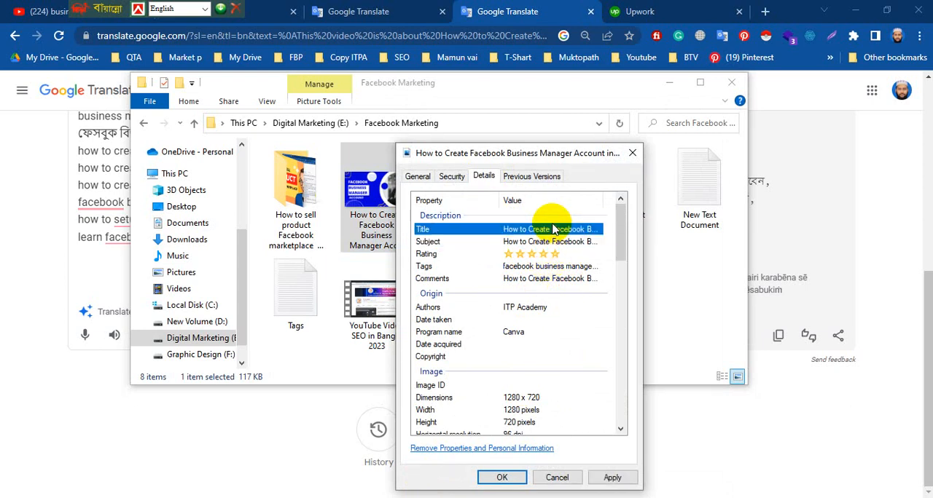
left_click(610, 478)
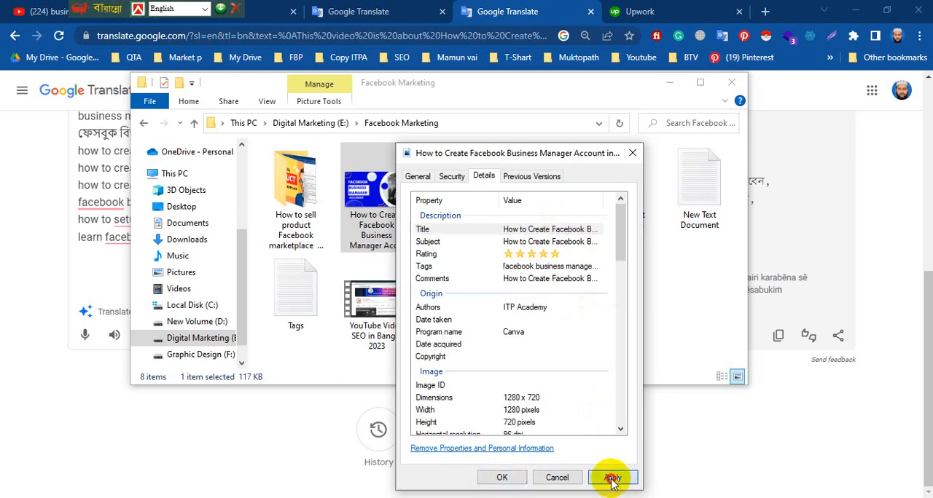
left_click(503, 478)
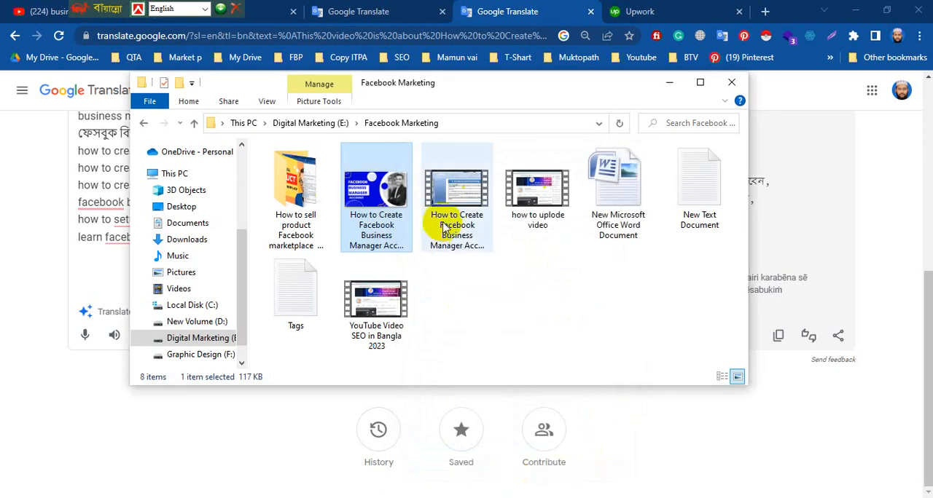
Review the saved description, origin and image metadata of the JPG thumbnail in the Facebook Marketing folder.
right_click(370, 229)
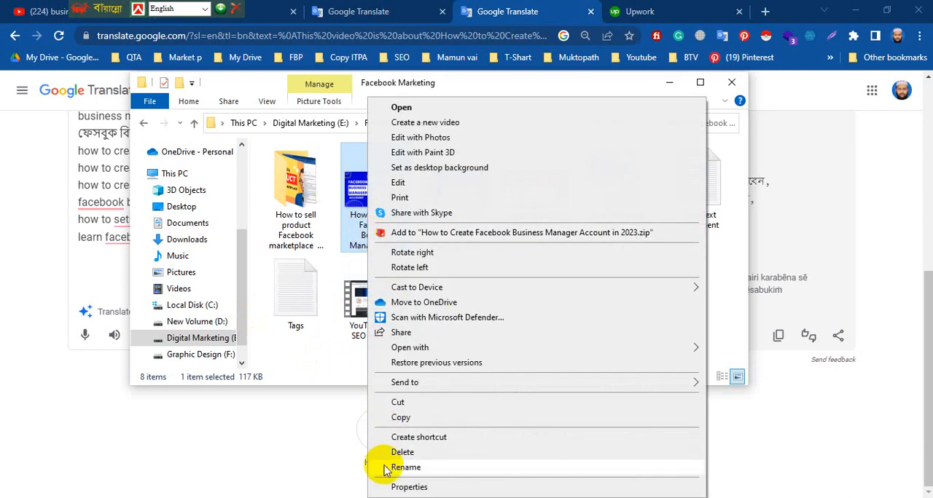
left_click(417, 489)
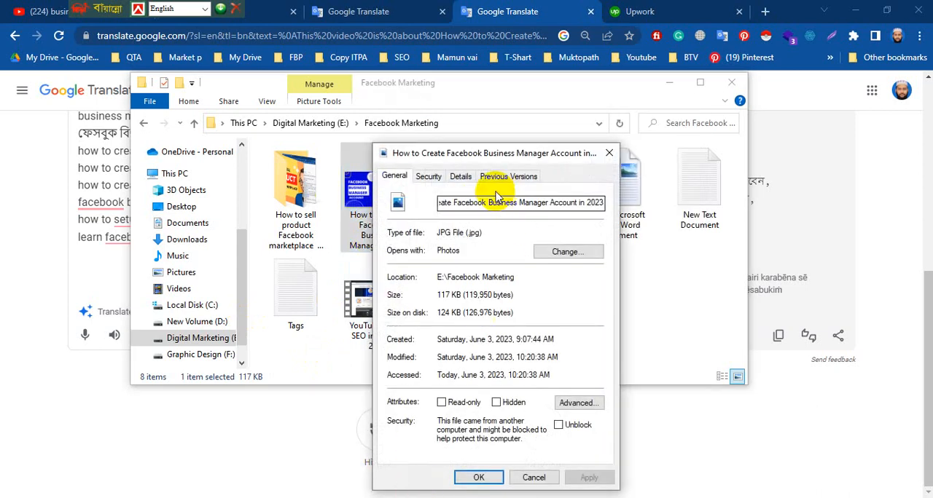
left_click(460, 178)
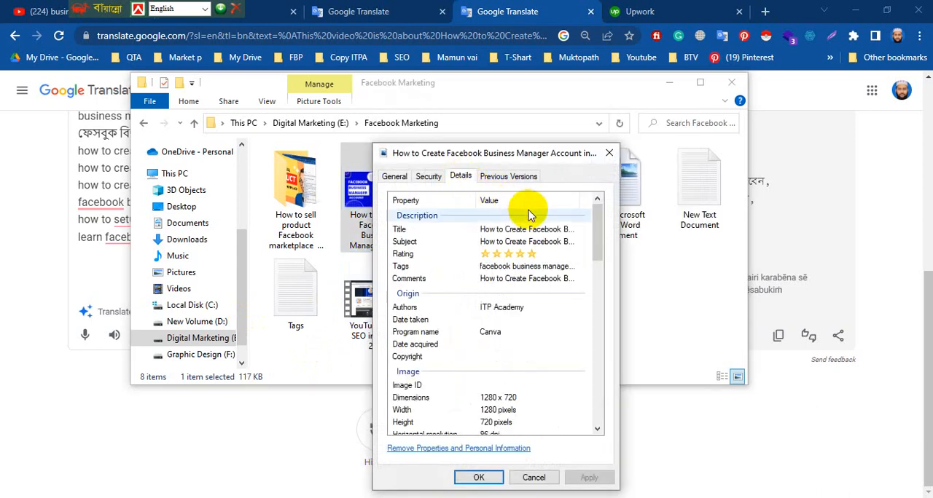
scroll(510, 427, "down", 4)
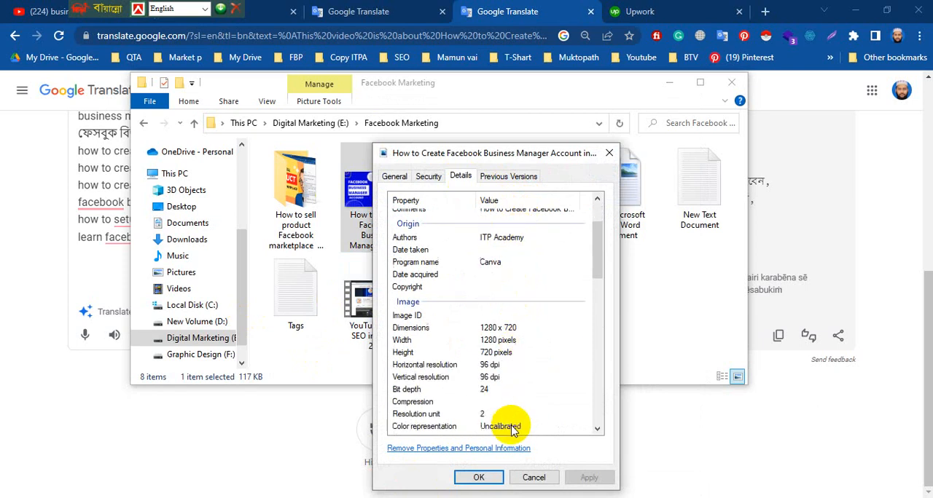
scroll(511, 429, "down", 1)
scroll(513, 408, "up", 5)
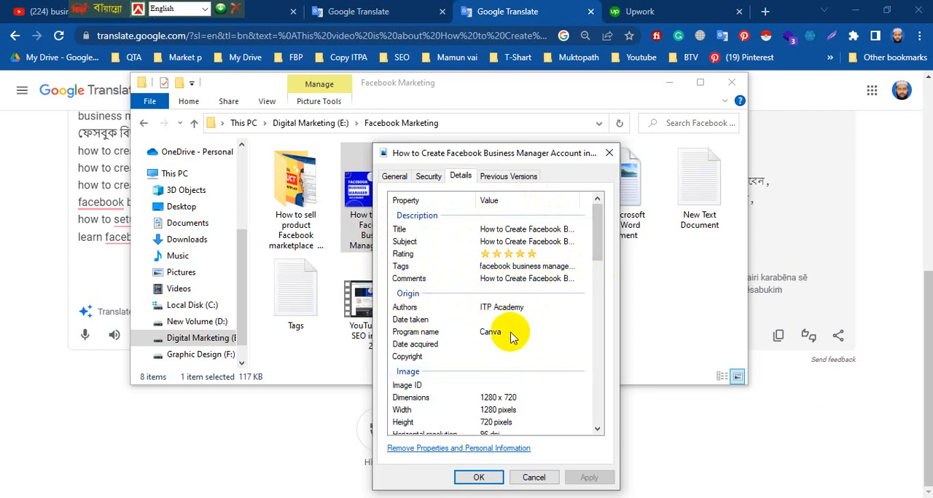
left_click(477, 477)
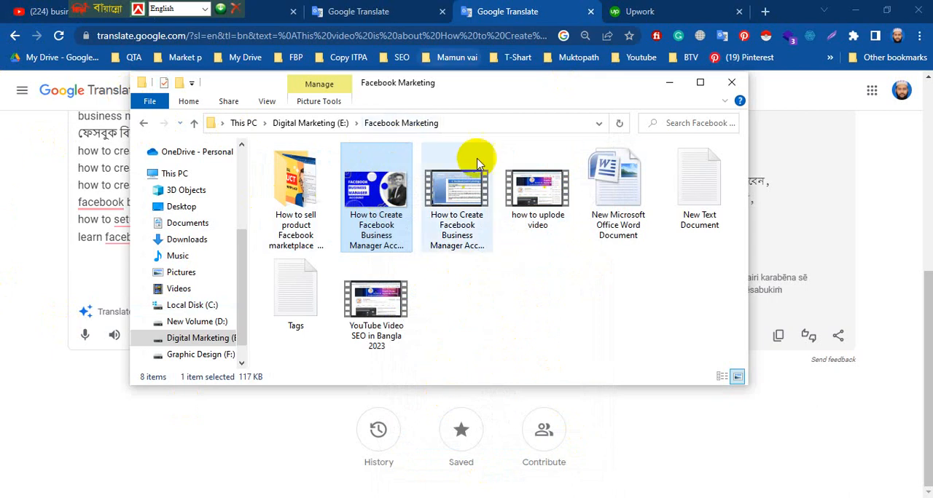
Set the Title of the Facebook Business Manager WMV video to "How to Create Facebook Business Manager Account in 2023" in its detailed properties.
left_click(459, 240)
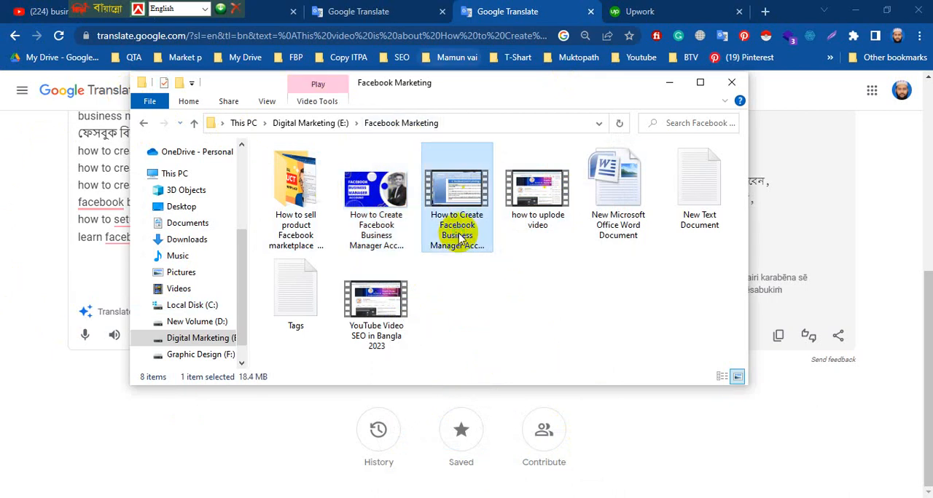
right_click(459, 237)
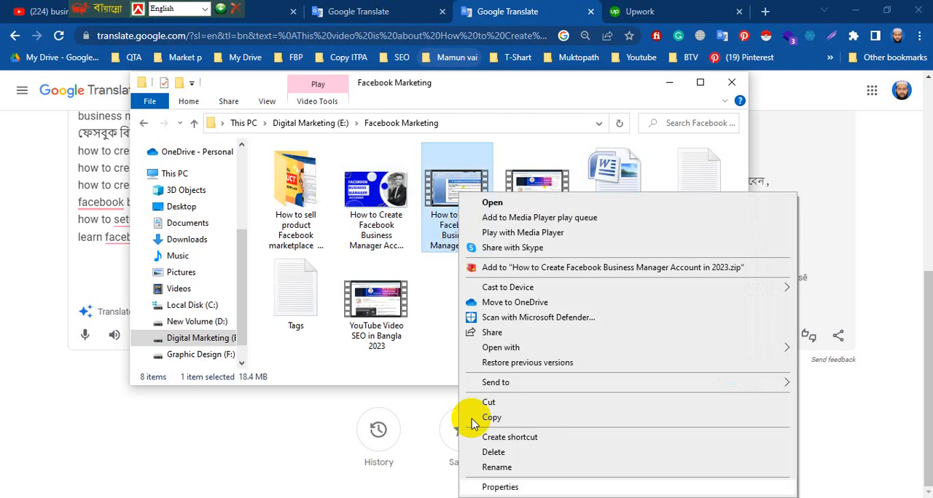
left_click(496, 488)
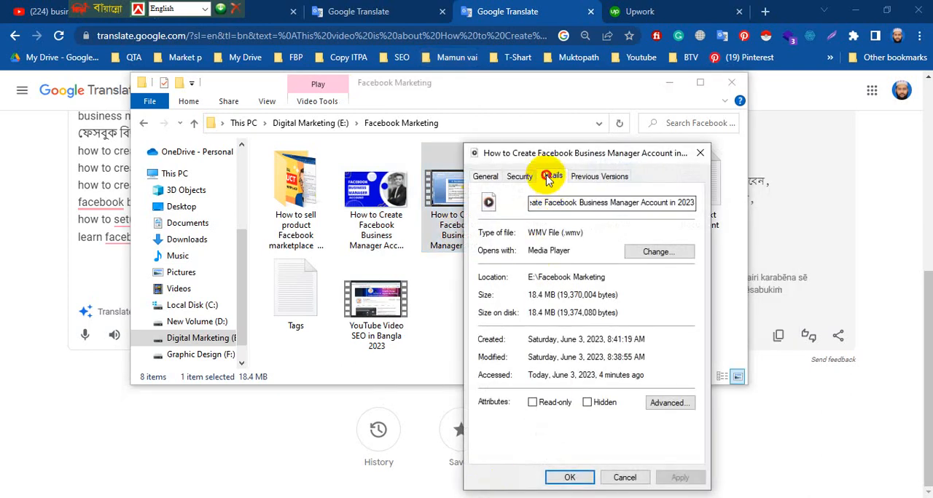
left_click(548, 177)
left_click(575, 229)
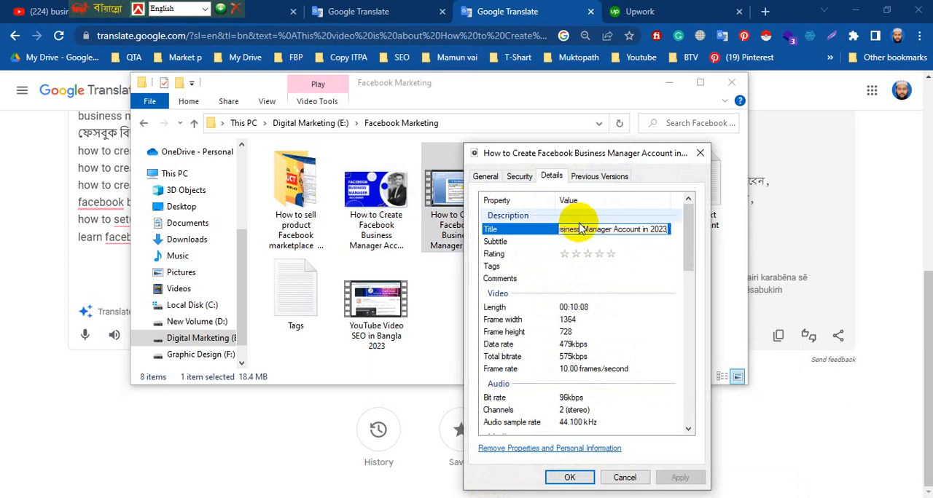
key("Return")
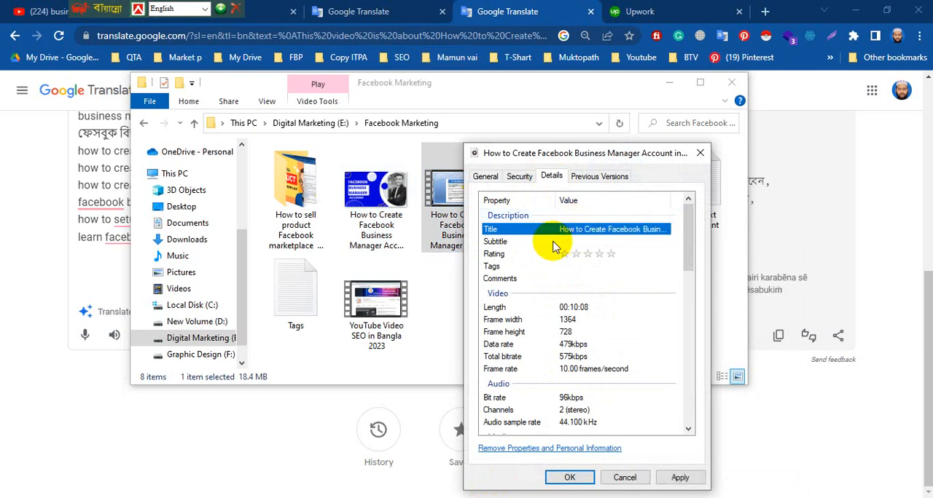
Set the video's Subtitle to "How to Create Facebook Business Manager Account in 2023" and its Rating to five stars.
left_click(591, 242)
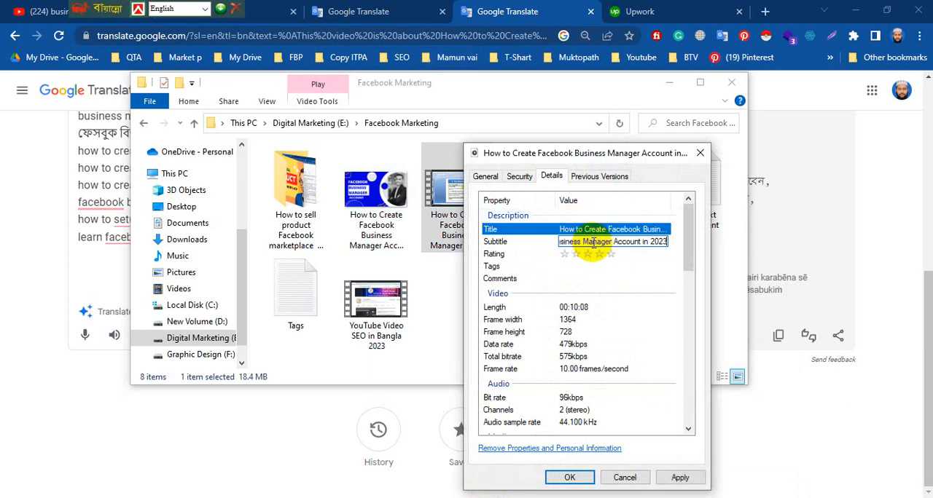
key("Return")
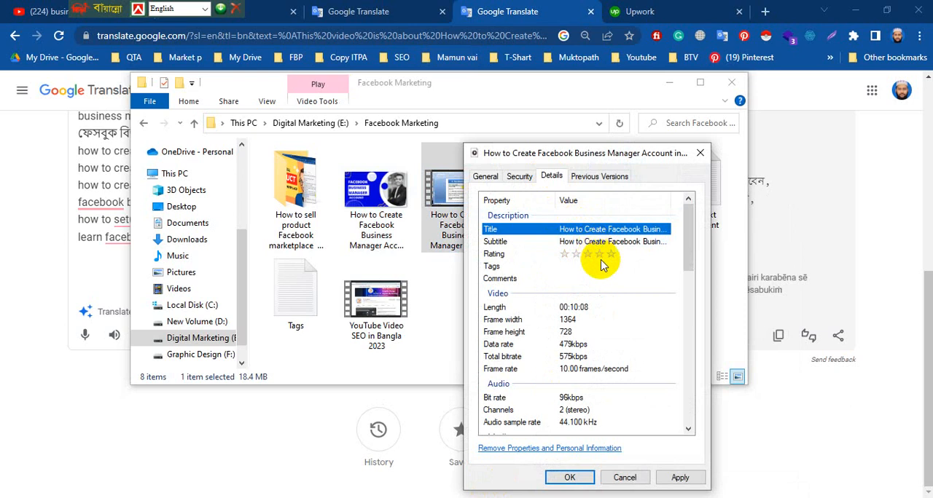
left_click(612, 254)
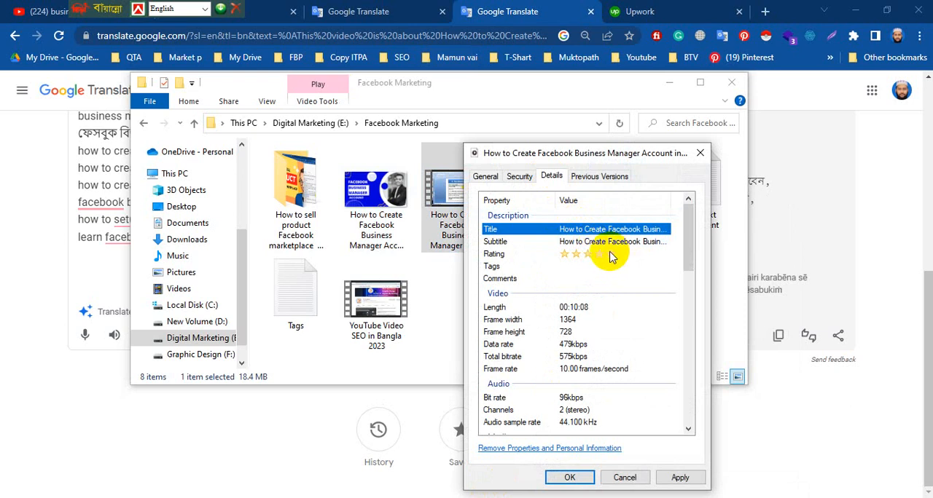
left_click(610, 254)
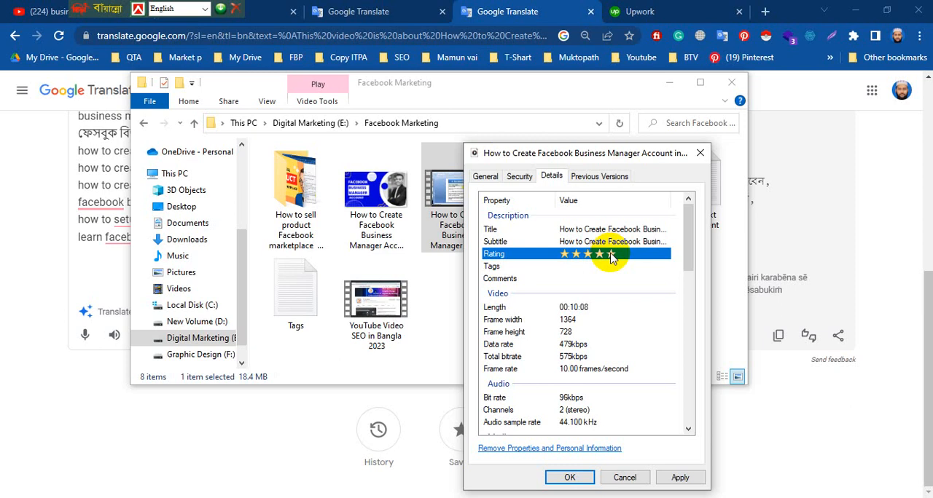
Fill the video's Tags with the keyword list from Google Translate, "facebook business manager" through "learn facebook ads".
left_click(97, 175)
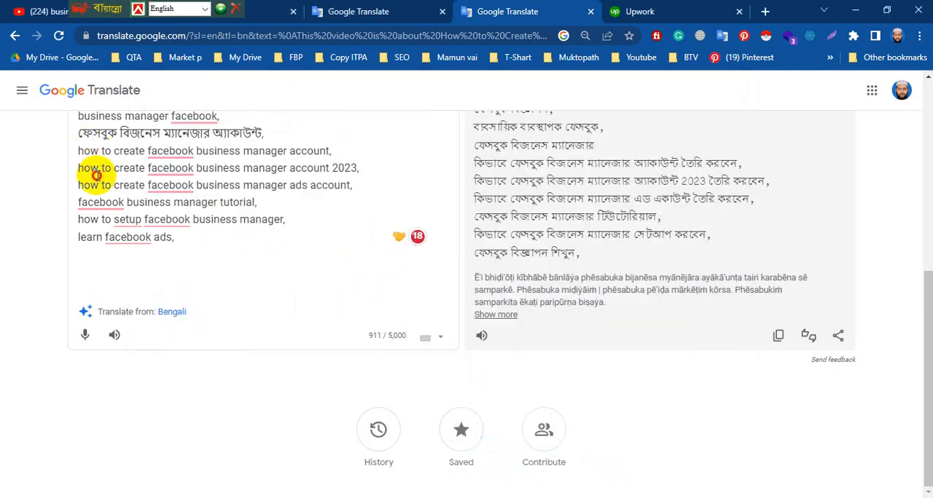
scroll(109, 181, "up", 3)
left_click_drag(79, 167, 262, 185)
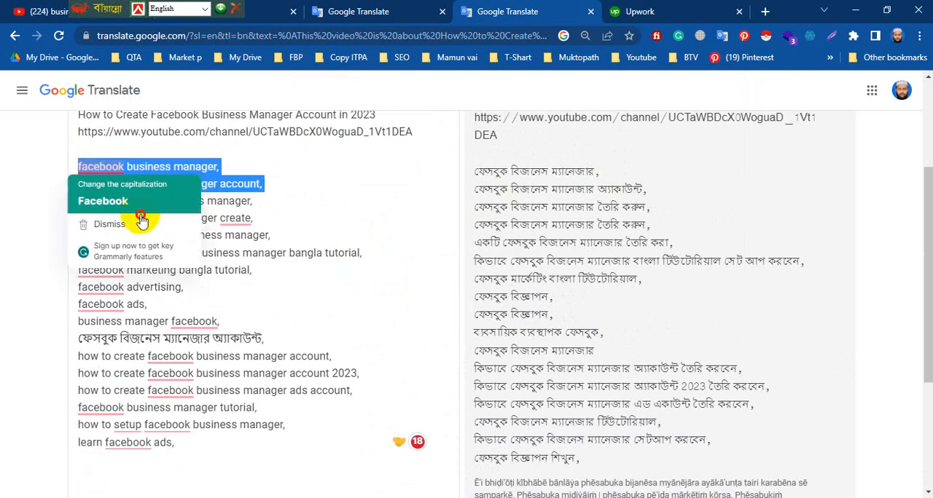
left_click_drag(142, 222, 314, 435)
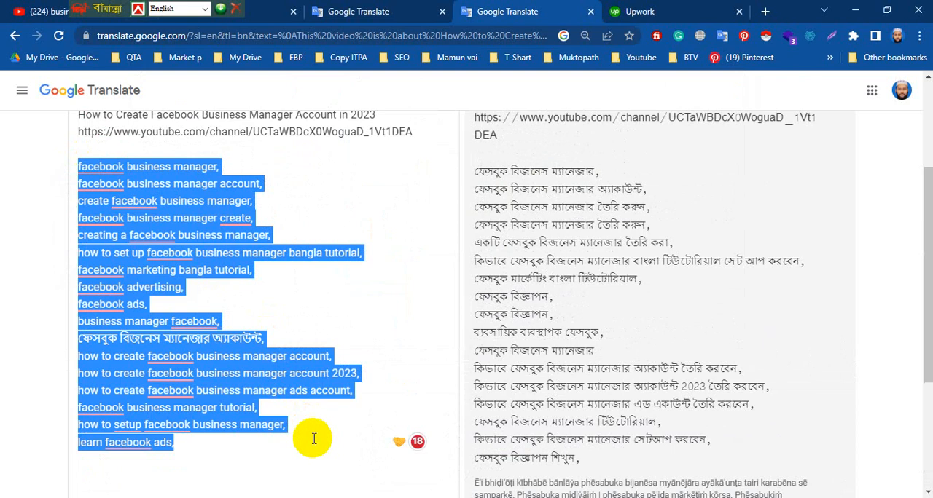
right_click(149, 251)
left_click(188, 290)
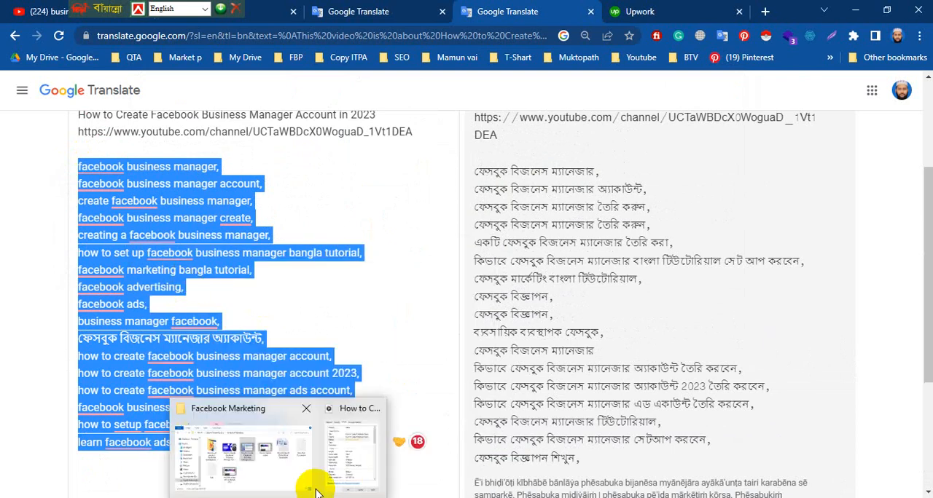
left_click(344, 472)
left_click(602, 266)
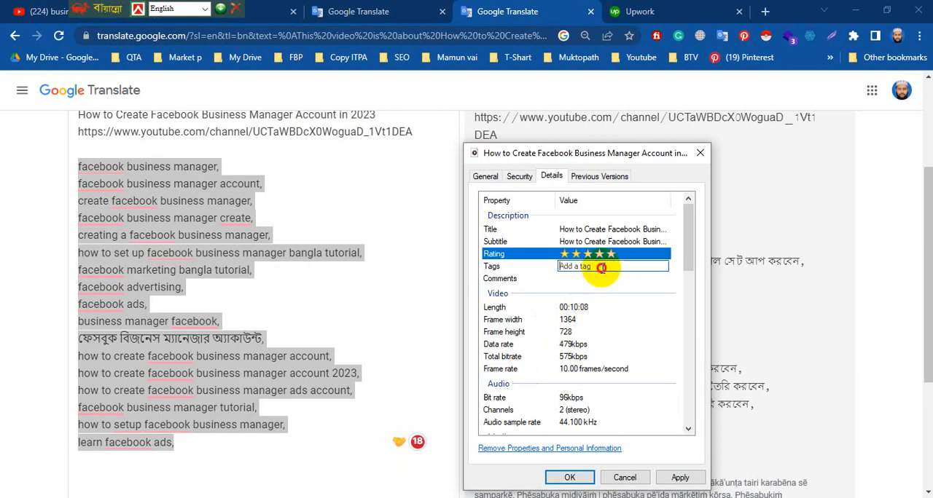
key("ctrl+v")
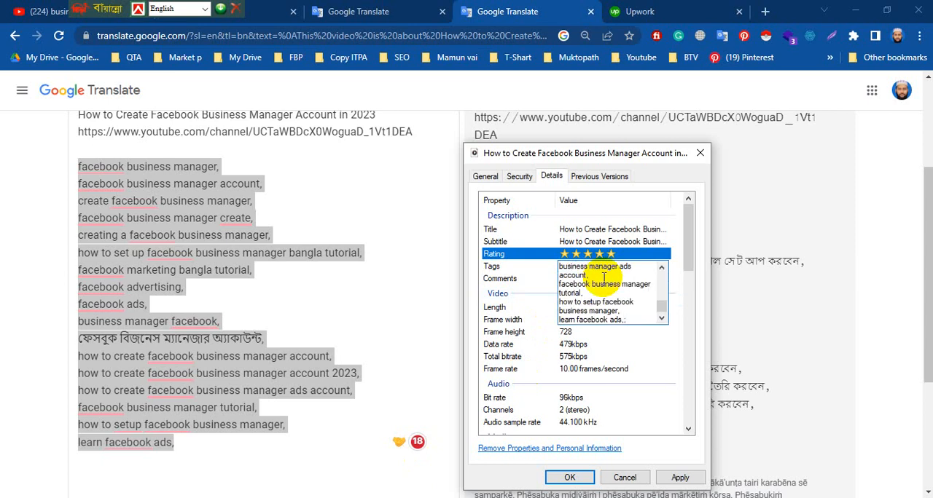
key("Return")
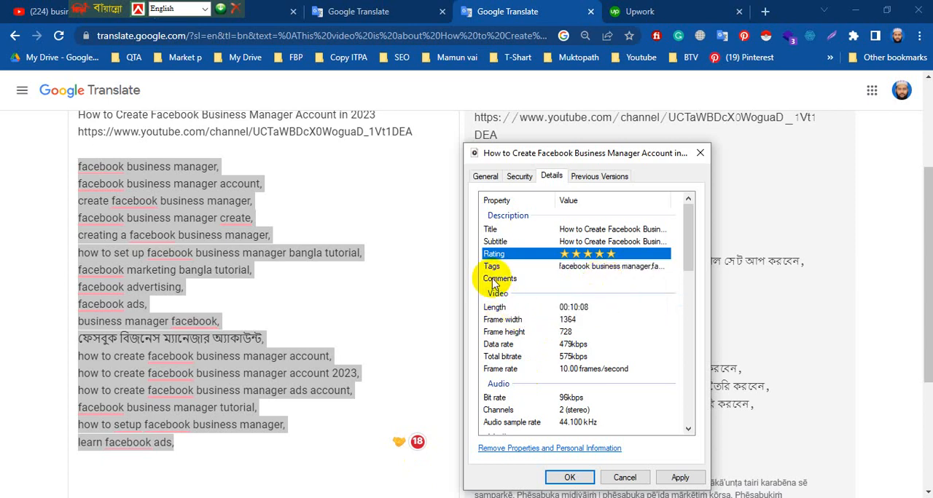
Fill the video's Comments with the title "How to Create Facebook Business Manager Account in 2023" and the YouTube channel link from Google Translate.
left_click(626, 276)
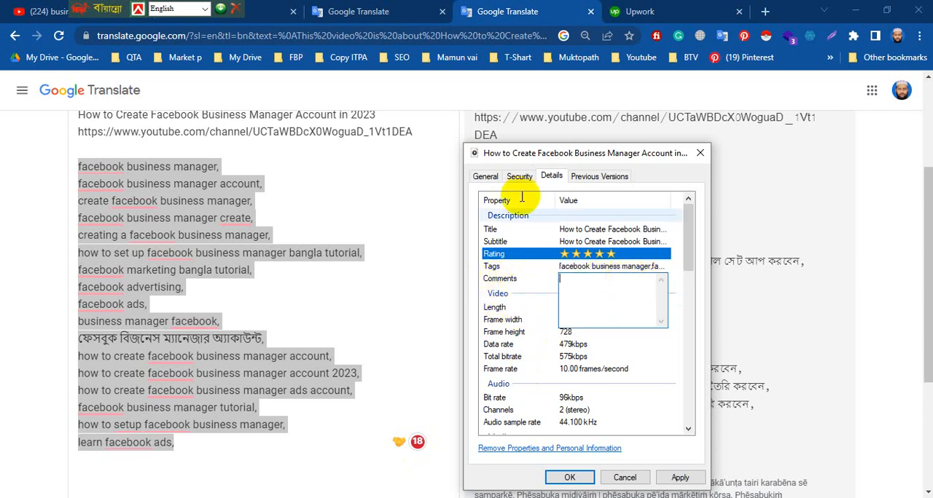
scroll(312, 187, "up", 1)
left_click(315, 209)
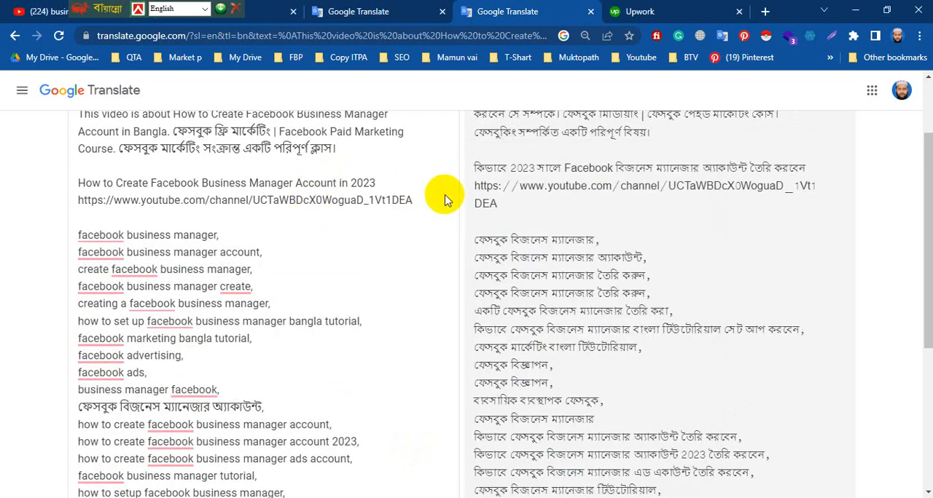
left_click_drag(414, 200, 4, 188)
key("ctrl+c")
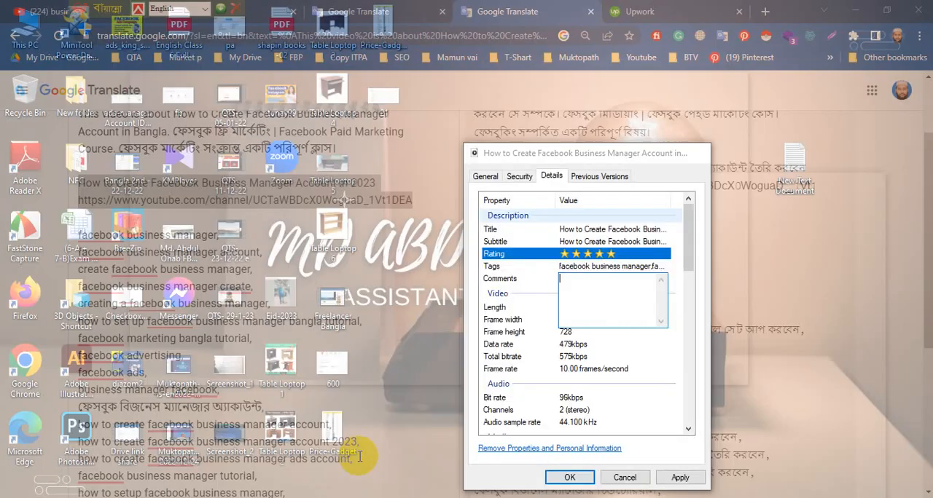
left_click(354, 448)
key("ctrl+v")
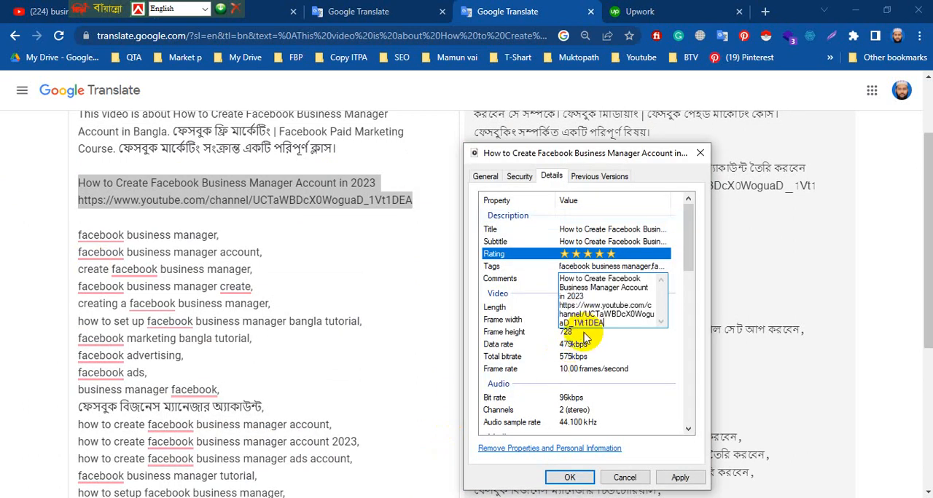
key("Return")
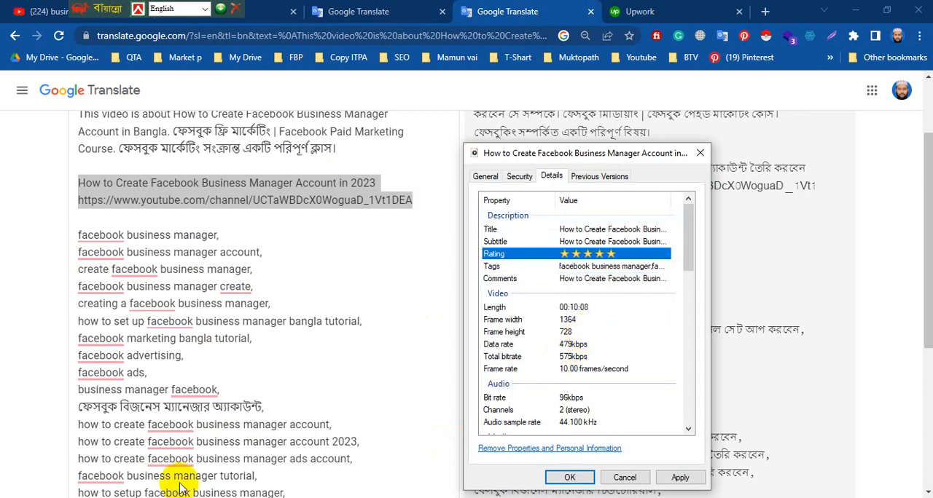
Set the video's Directors to "How to Create Facebook Business Manager Account in 2023" followed by the YouTube channel link.
scroll(612, 320, "down", 1)
scroll(613, 322, "down", 3)
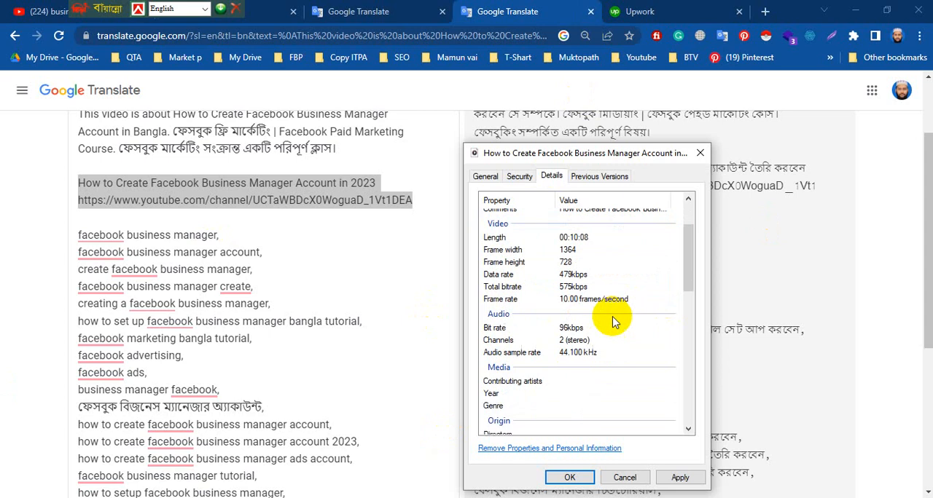
left_click(611, 314)
scroll(613, 319, "down", 4)
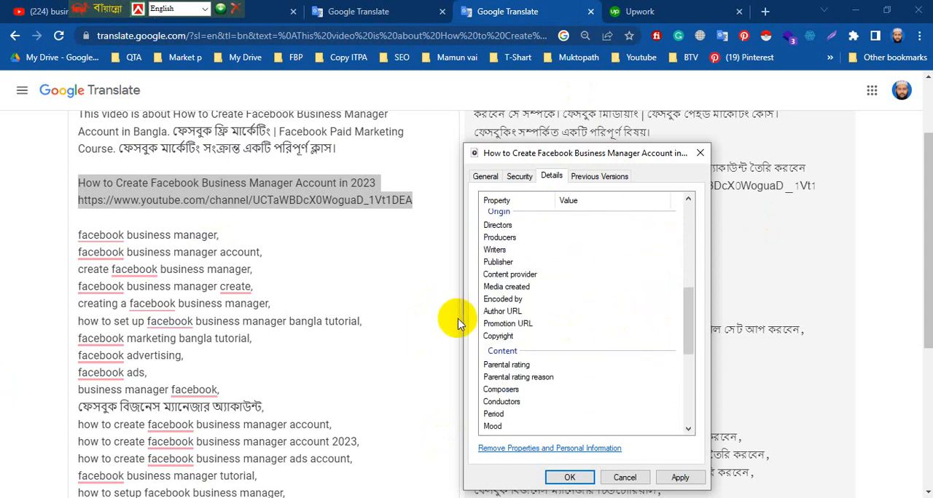
scroll(569, 302, "up", 4)
scroll(569, 302, "up", 4)
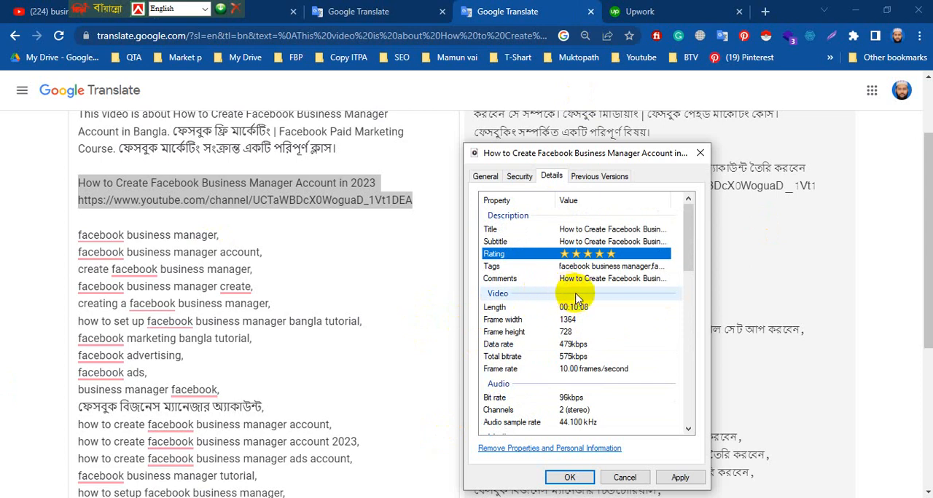
scroll(578, 301, "down", 4)
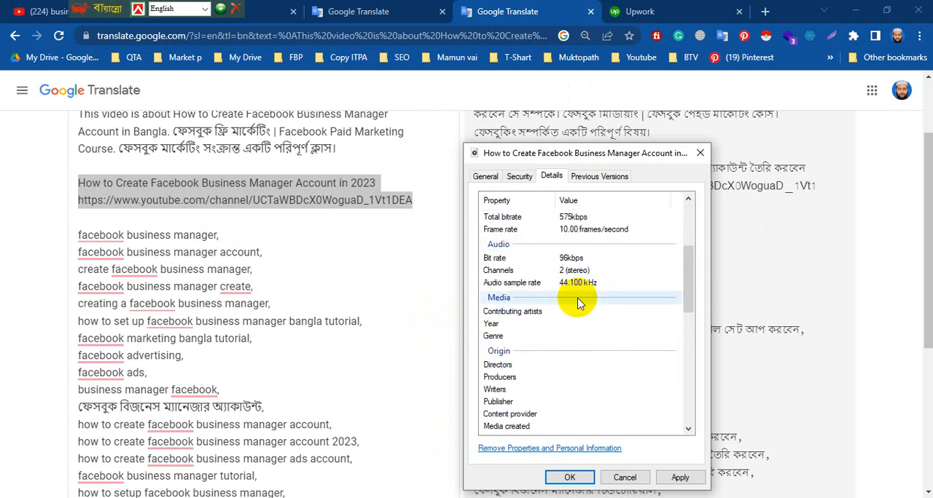
scroll(577, 303, "down", 2)
left_click(561, 295)
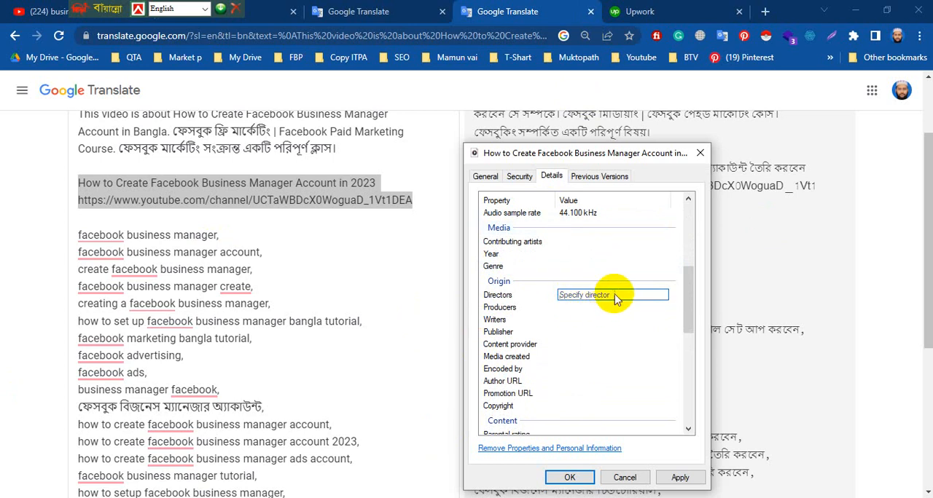
key("ctrl+v")
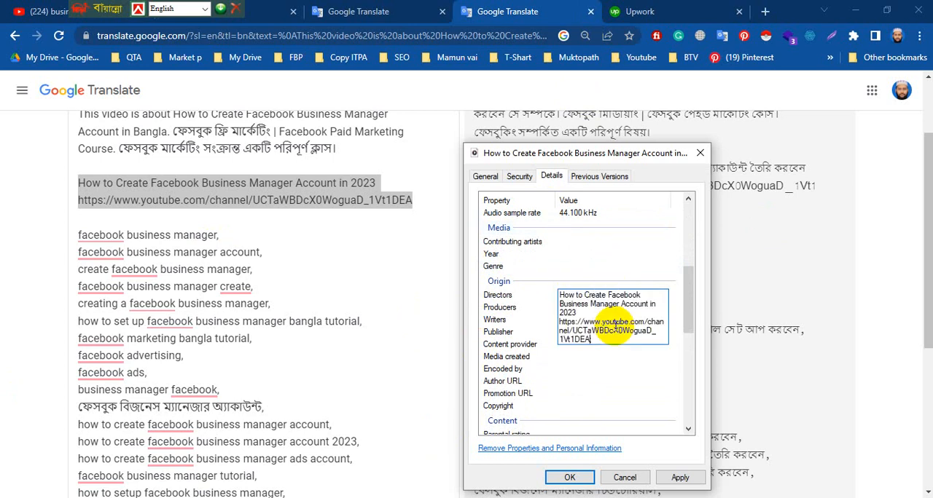
key("Return")
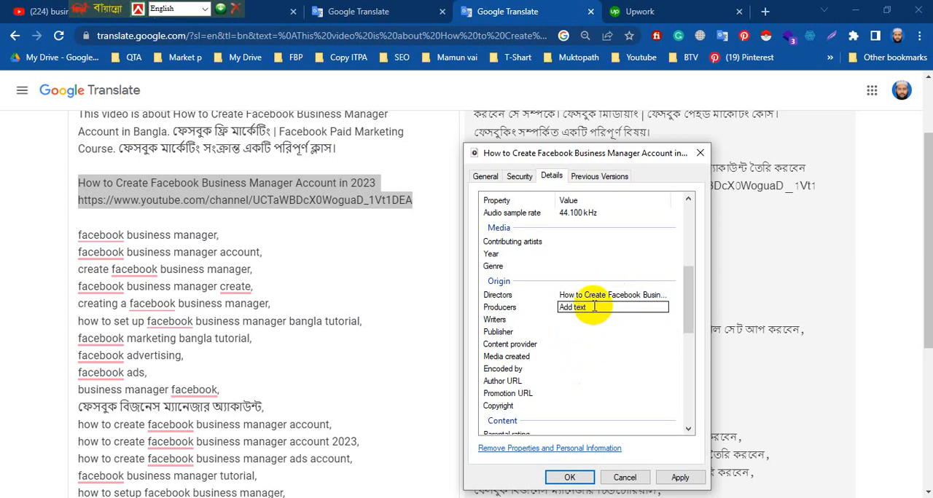
Fill both Producers and Writers with "How to Create Facebook Business Manager Account in 2023" and the YouTube channel link.
left_click(593, 306)
key("ctrl+v")
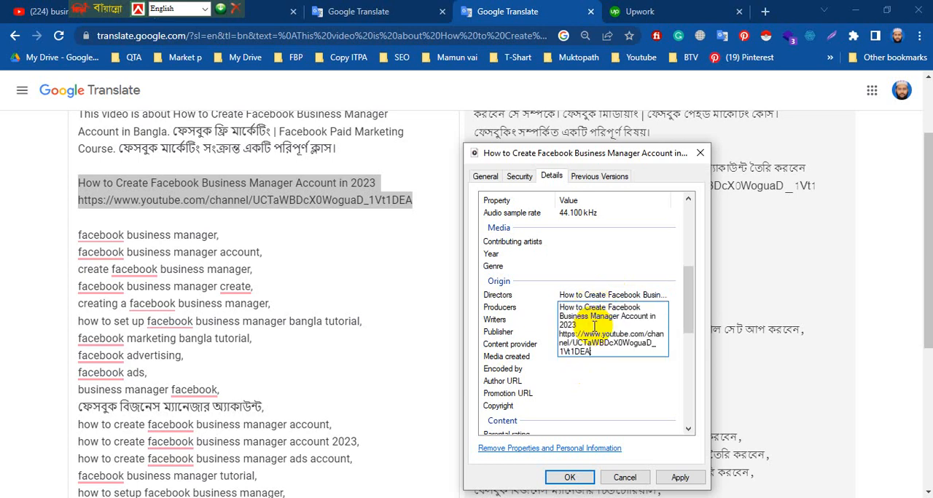
key("Return")
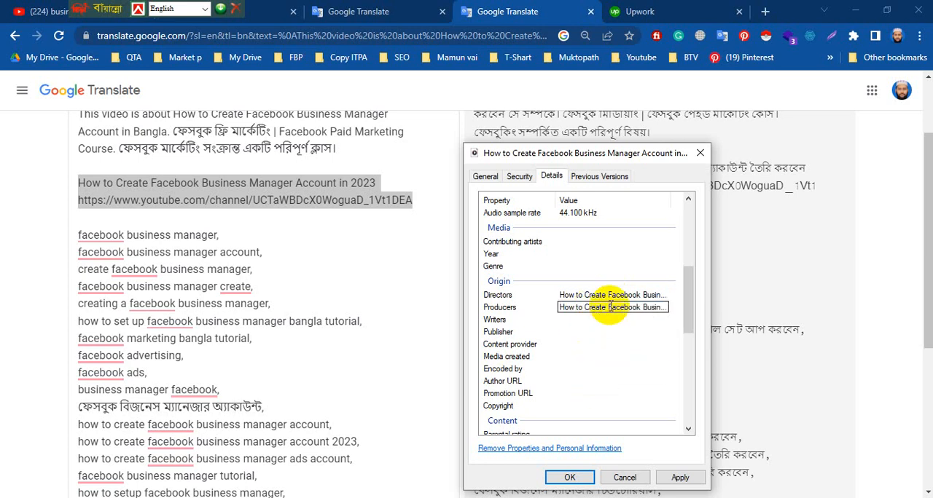
left_click(583, 321)
key("ctrl+v")
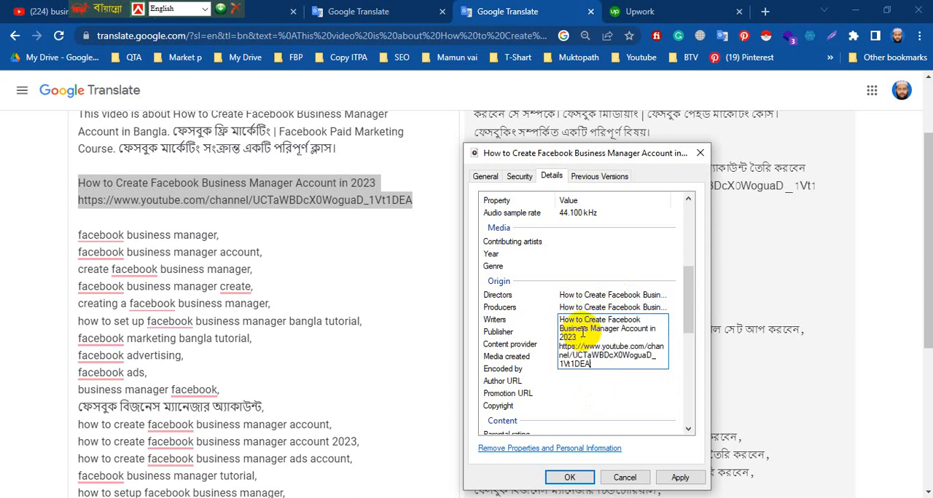
key("Return")
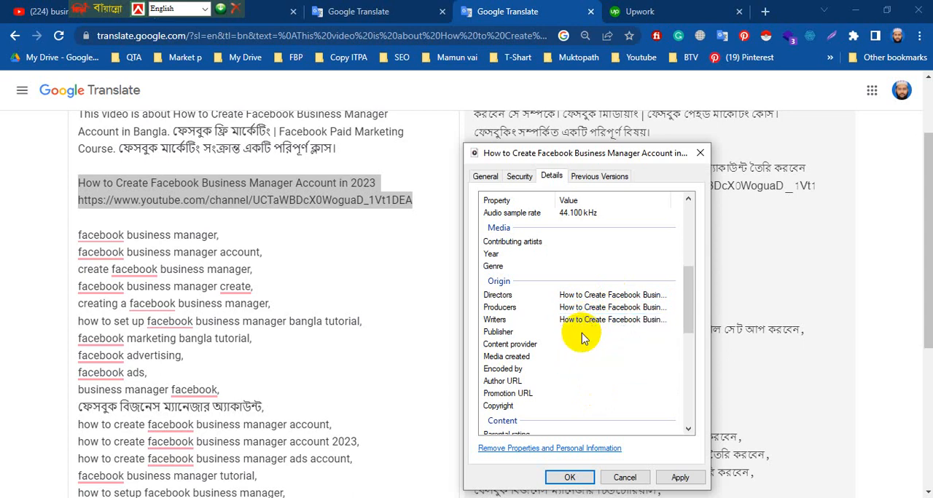
Set the video's Publisher and Author URL to "How to Create Facebook Business Manager Account in 2023".
left_click(594, 333)
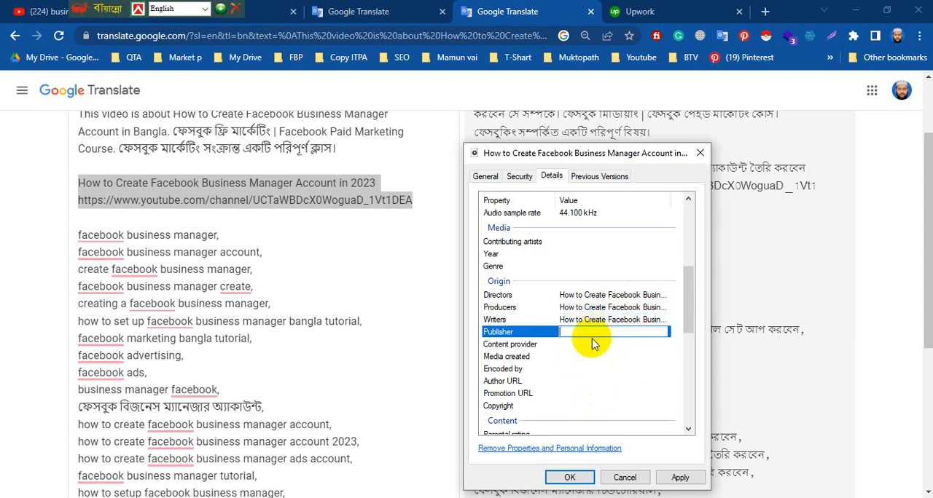
key("Return")
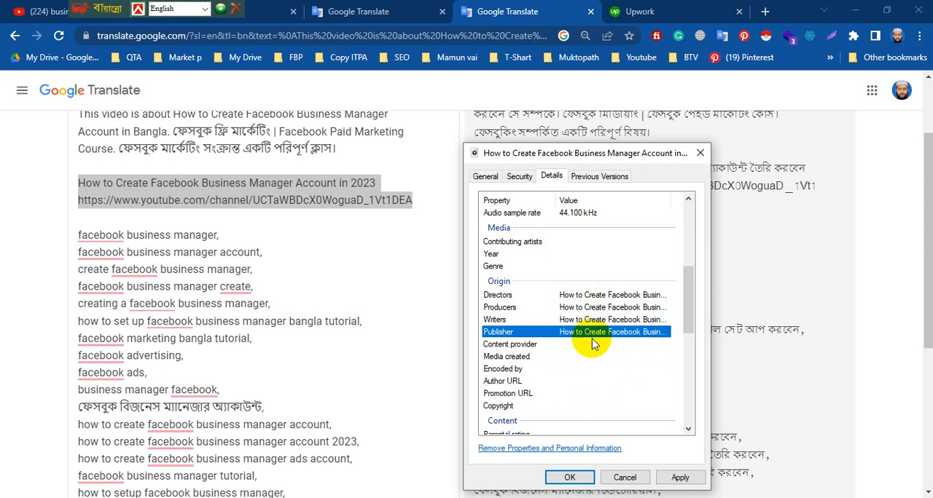
left_click(583, 369)
left_click(559, 379)
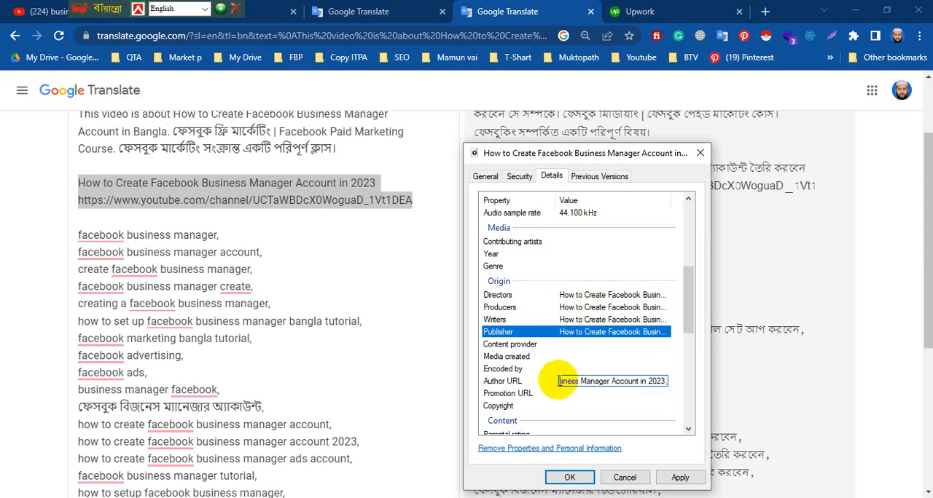
key("Return")
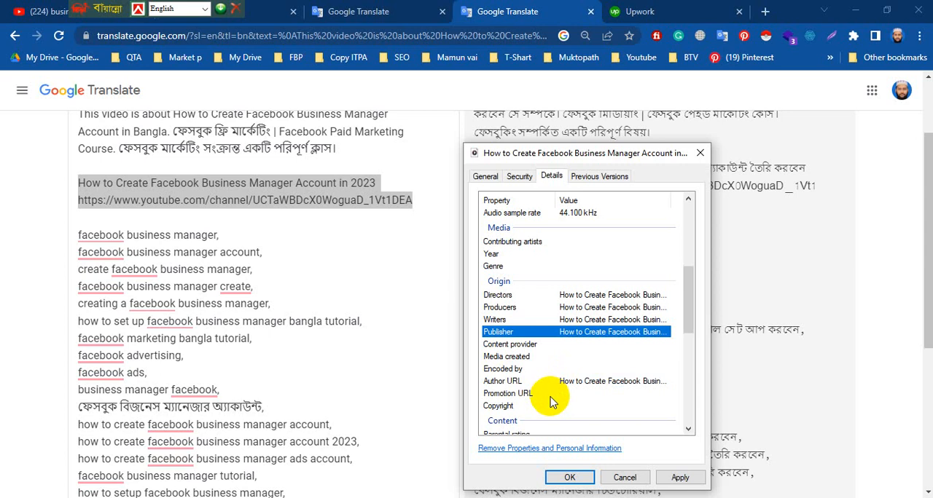
Set the Promotion URL to "How to Create Facebook Business Manager Account in 2023" and apply the video's property changes.
left_click(570, 393)
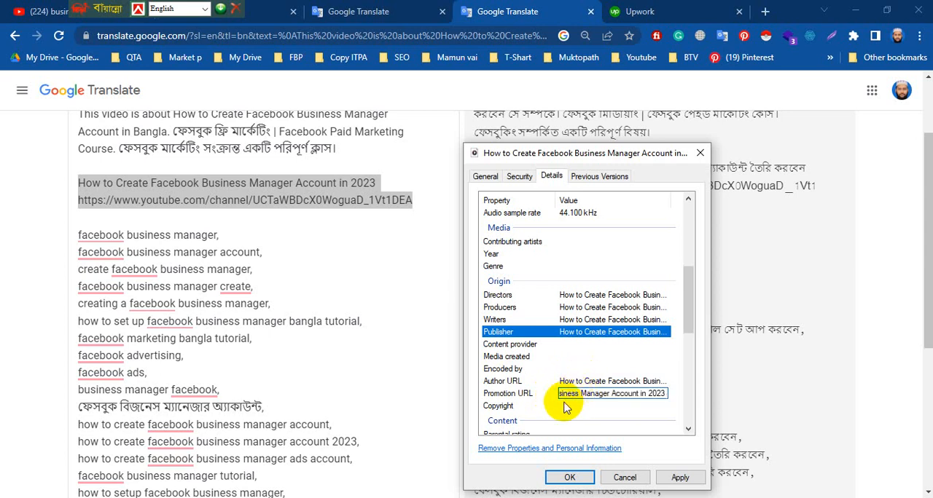
left_click(678, 479)
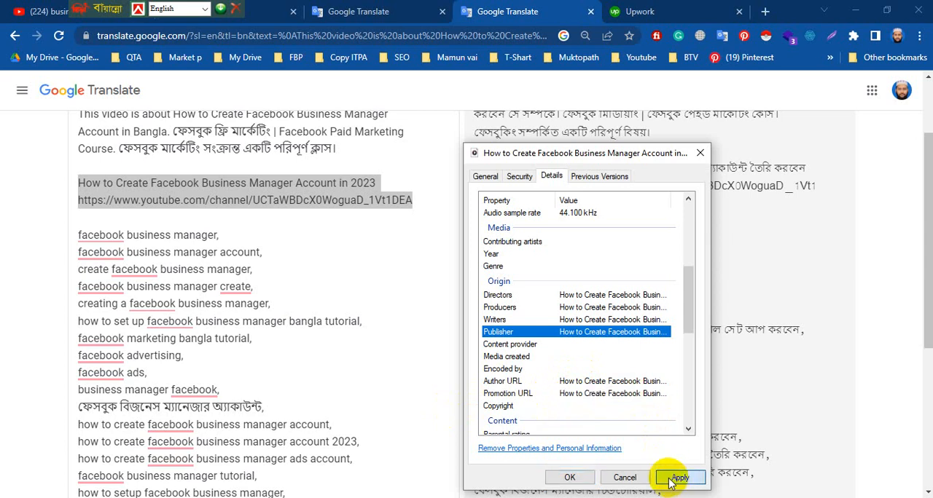
left_click(572, 477)
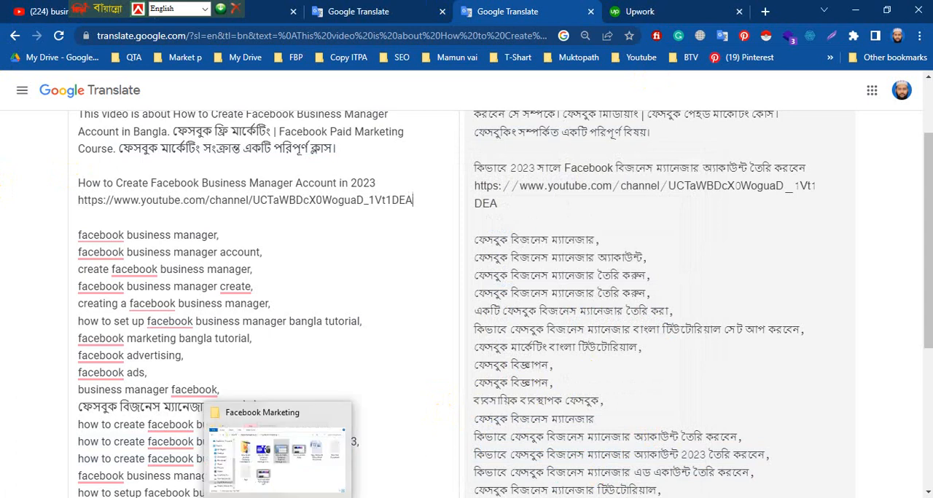
Reopen the Facebook Business Manager video's detailed properties from the Facebook Marketing folder and set Title to "How to Create Facebook Business Manager Account in 2023".
left_click(313, 472)
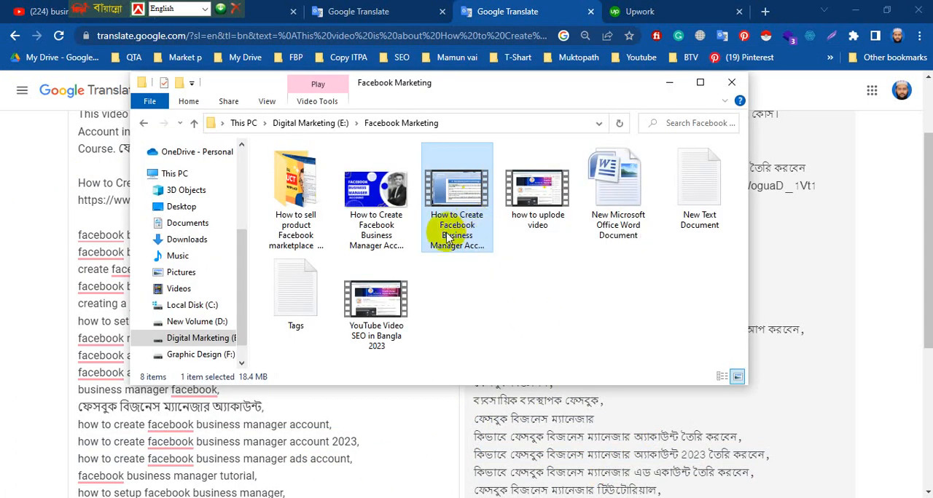
right_click(446, 193)
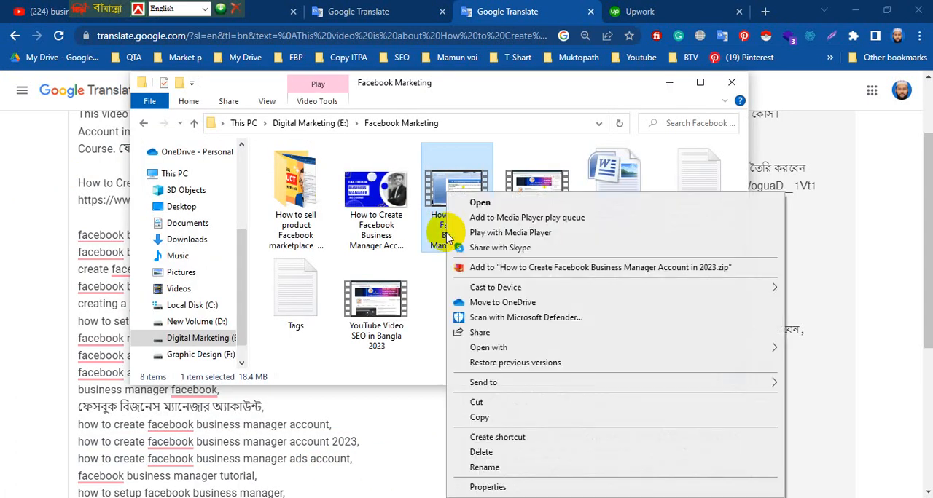
left_click(486, 487)
left_click(540, 182)
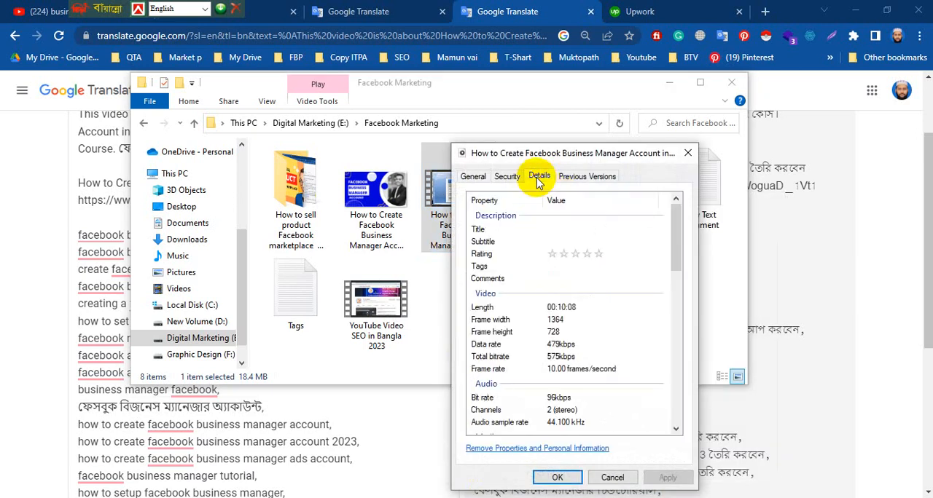
left_click(581, 229)
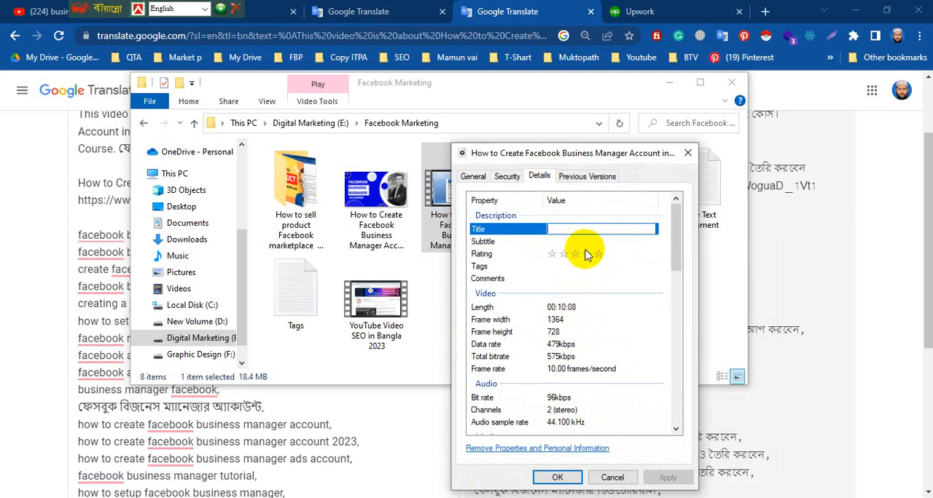
key("ctrl+v")
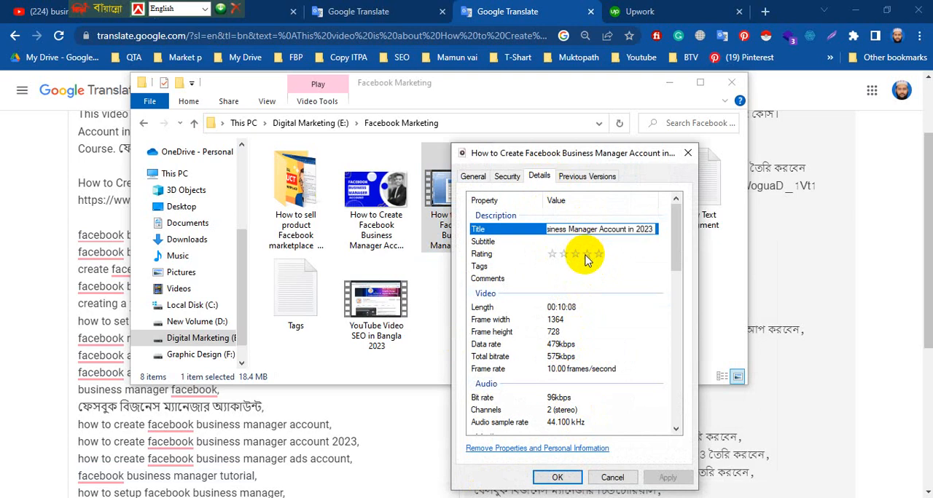
left_click(623, 253)
left_click(604, 229)
left_click(613, 228)
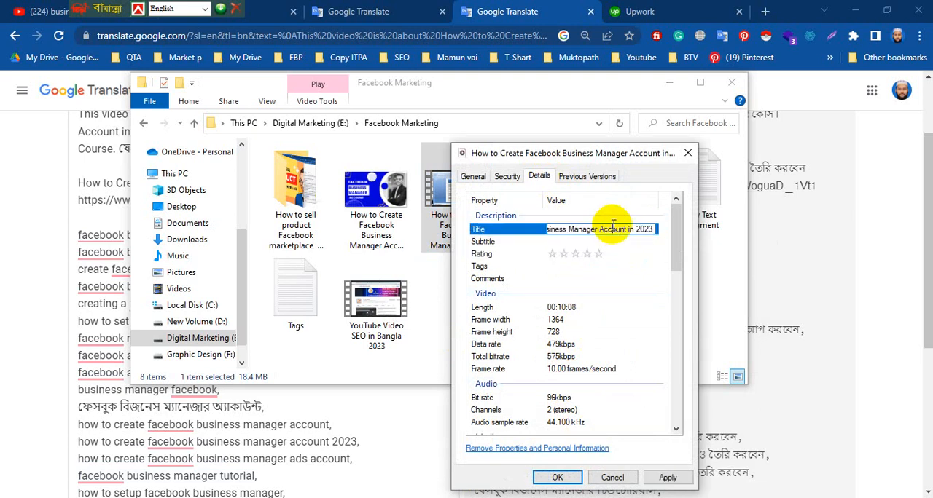
Set the video's Subtitle to "How to Create Facebook Business Manager Account in 2023".
left_click(601, 241)
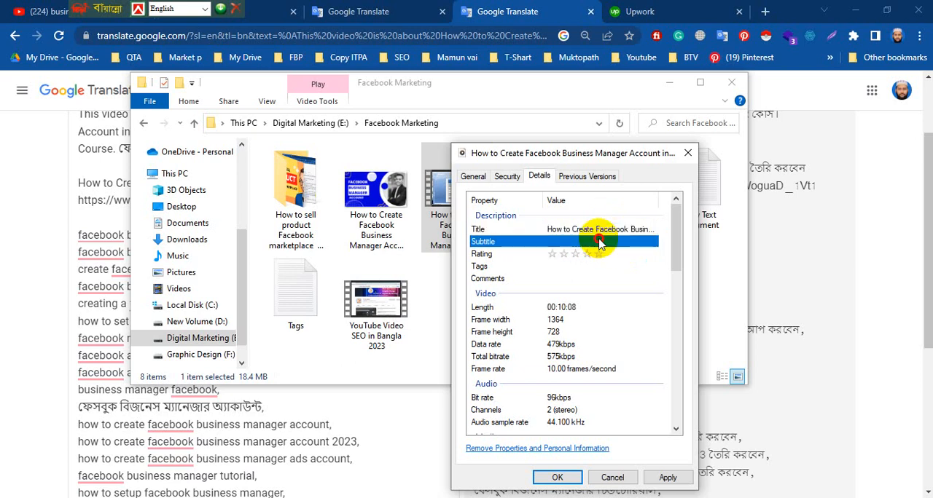
key("ctrl+v")
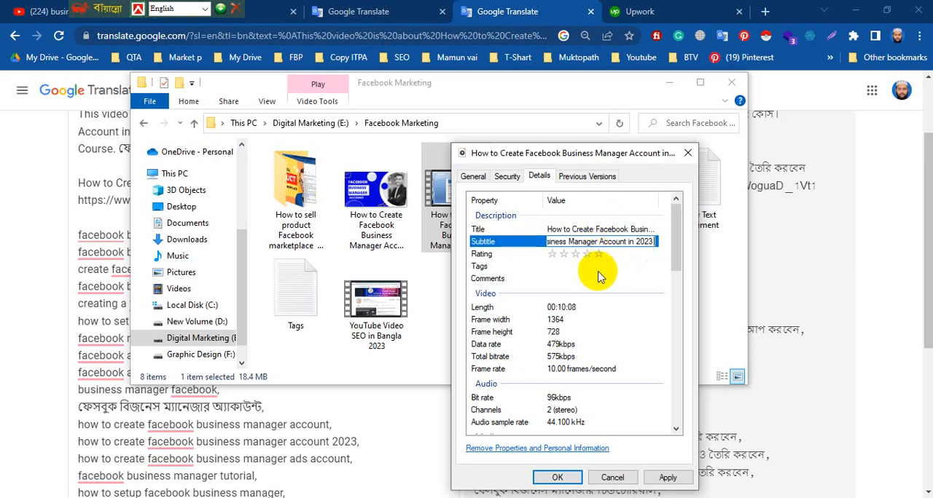
key("Return")
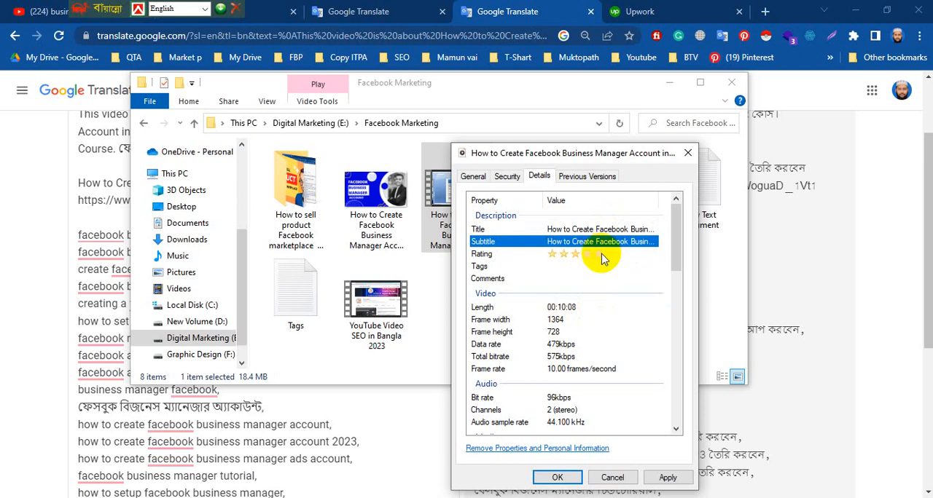
Copy the keyword list from "facebook business manager" to "learn facebook ads" in Google Translate and enter it as the video's Tags.
left_click(88, 225)
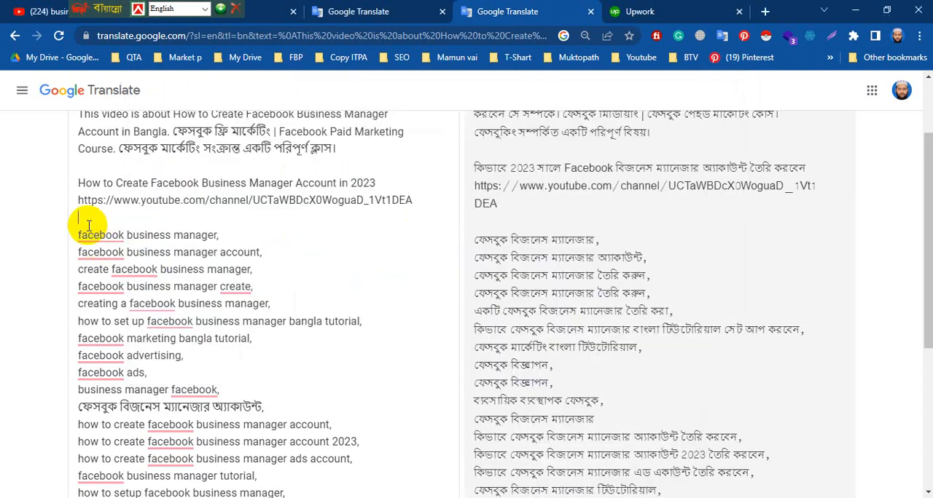
left_click_drag(78, 234, 182, 350)
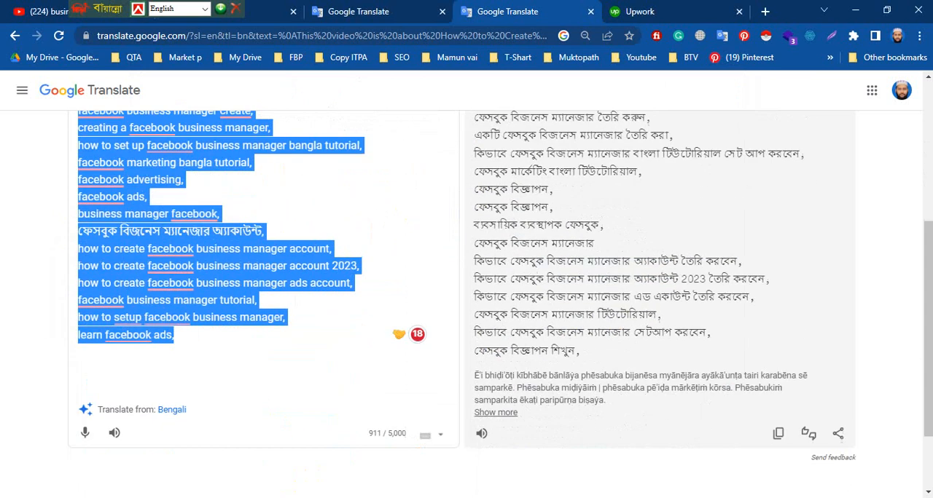
scroll(270, 258, "down", 1)
right_click(201, 196)
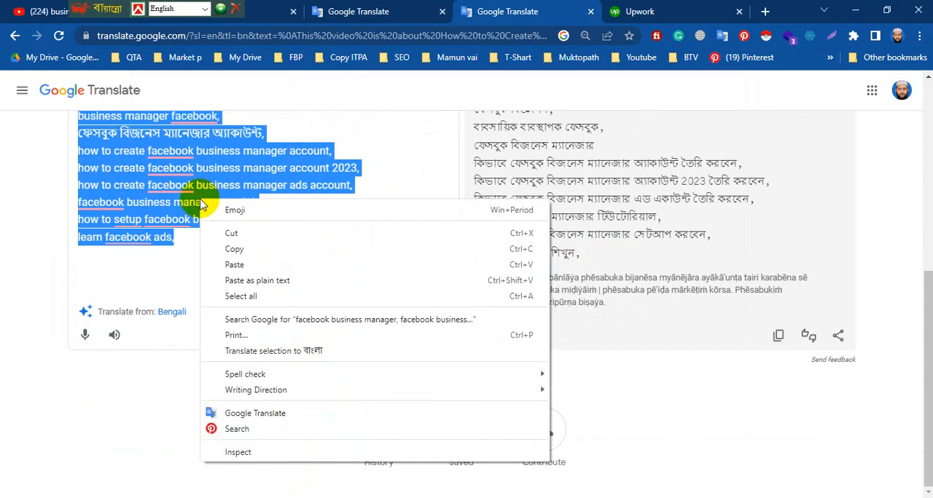
left_click(246, 251)
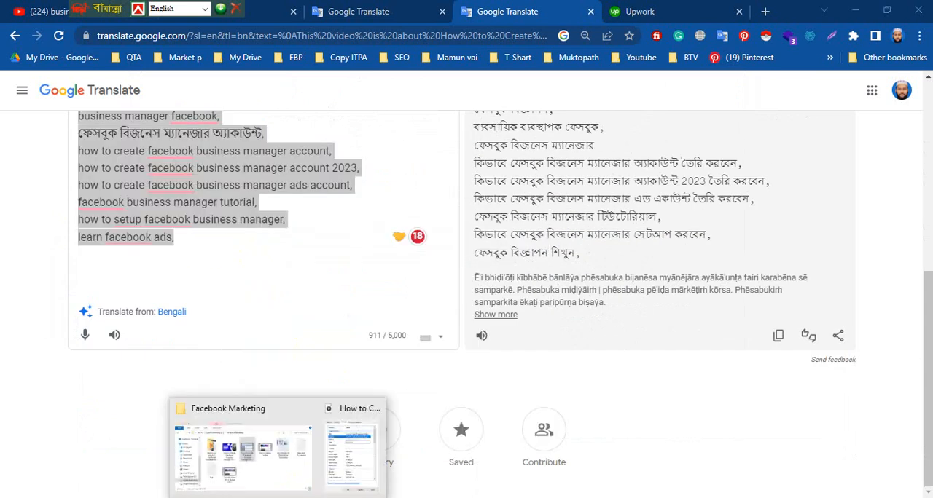
left_click(330, 470)
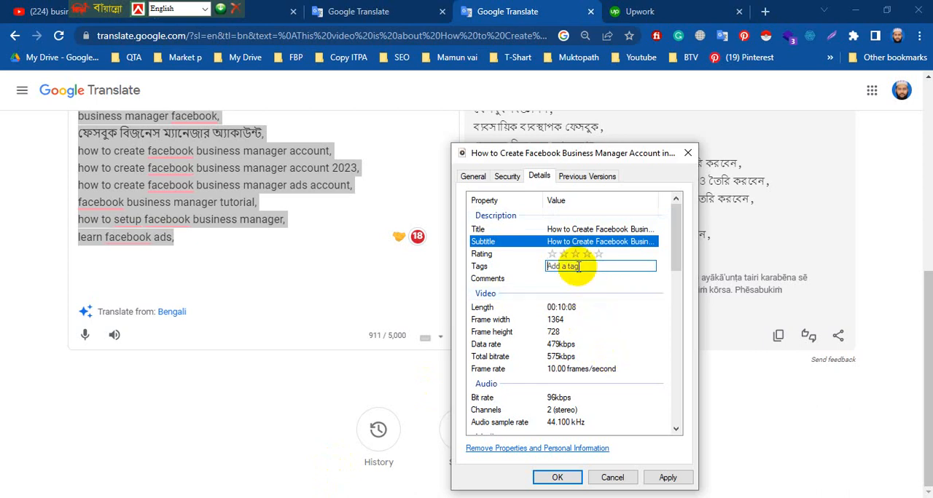
key("ctrl+v")
key("Return")
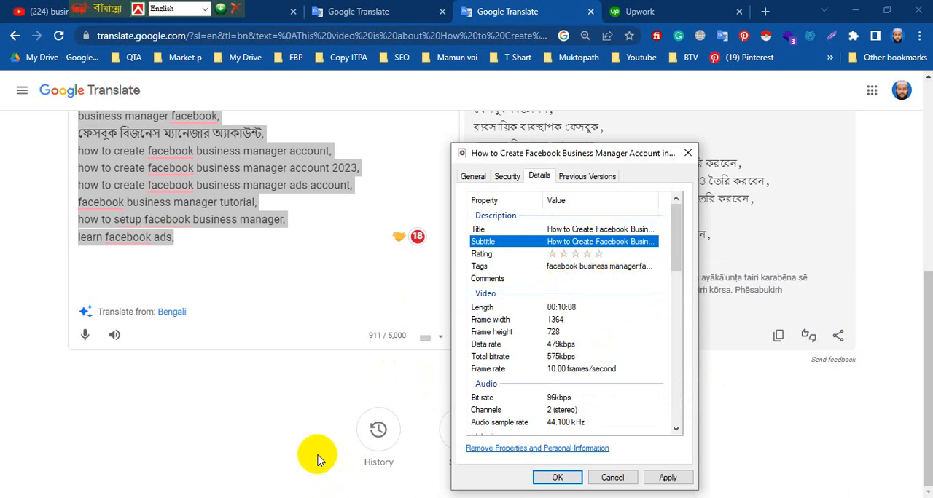
Set the video's Comments to "How to Create Facebook Business Manager Account in 2023" plus the channel URL from Google Translate, and rate it five stars.
left_click(235, 264)
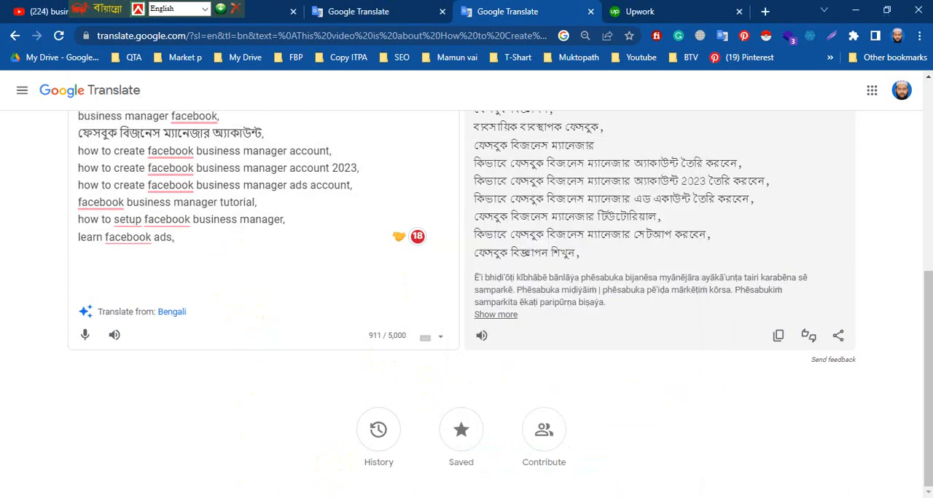
left_click(264, 463)
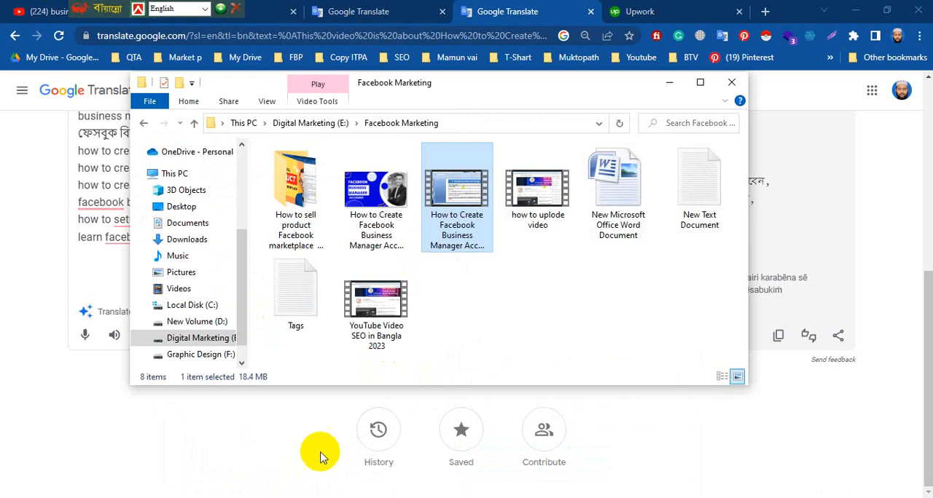
left_click(102, 219)
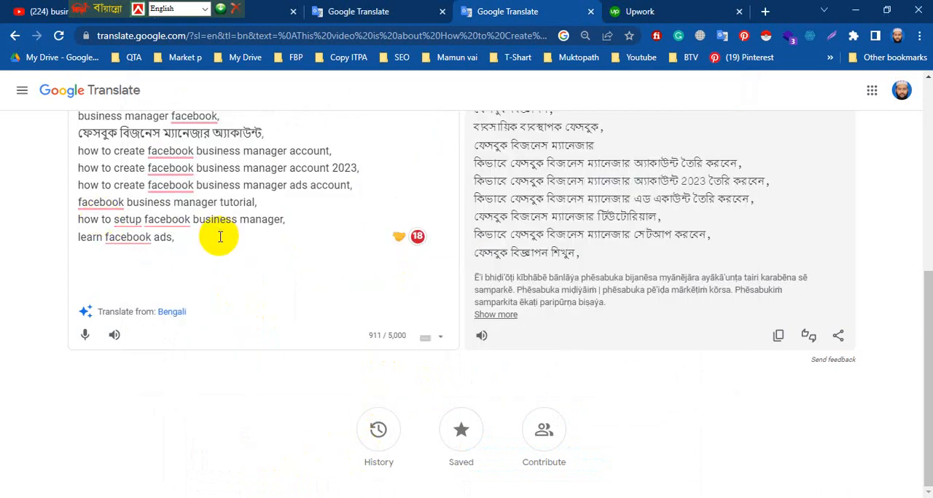
scroll(218, 241, "up", 3)
scroll(170, 208, "up", 2)
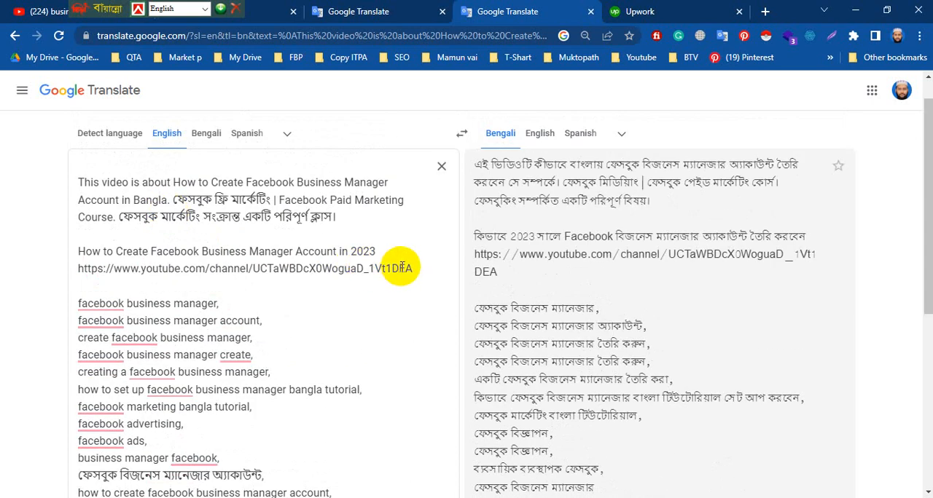
left_click_drag(414, 268, 80, 251)
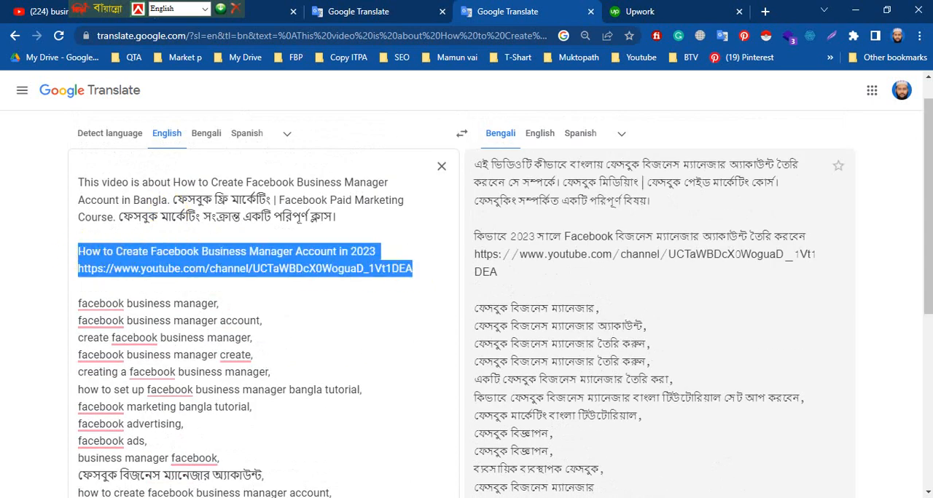
left_click(333, 458)
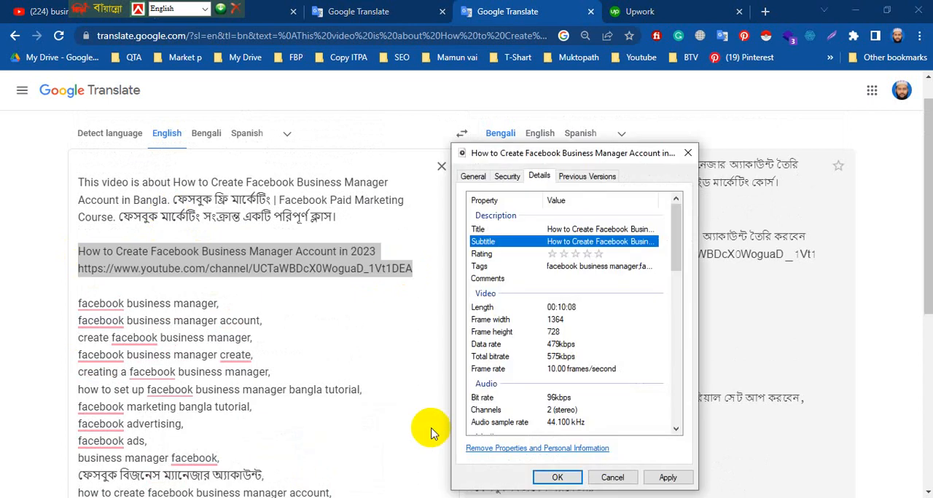
left_click(567, 280)
key("ctrl+v")
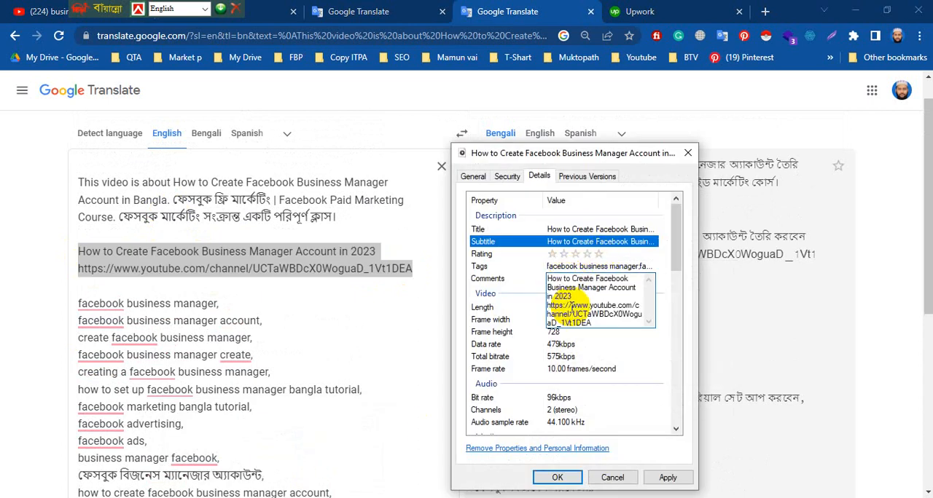
left_click(572, 310)
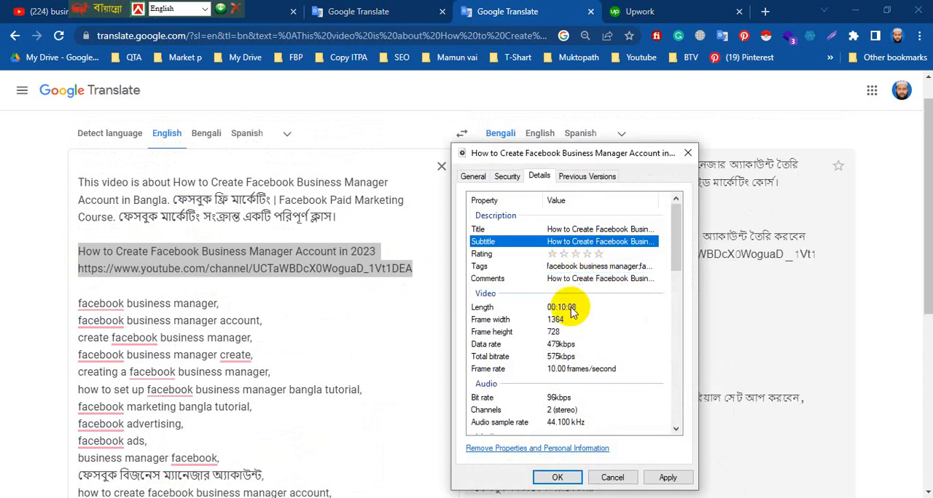
left_click(596, 253)
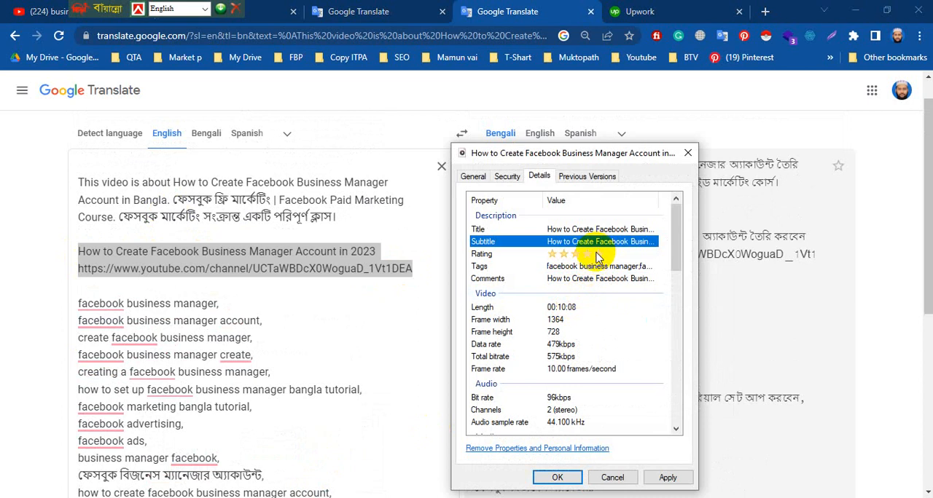
Set the video's Directors property to "ITP Academy".
scroll(596, 258, "down", 6)
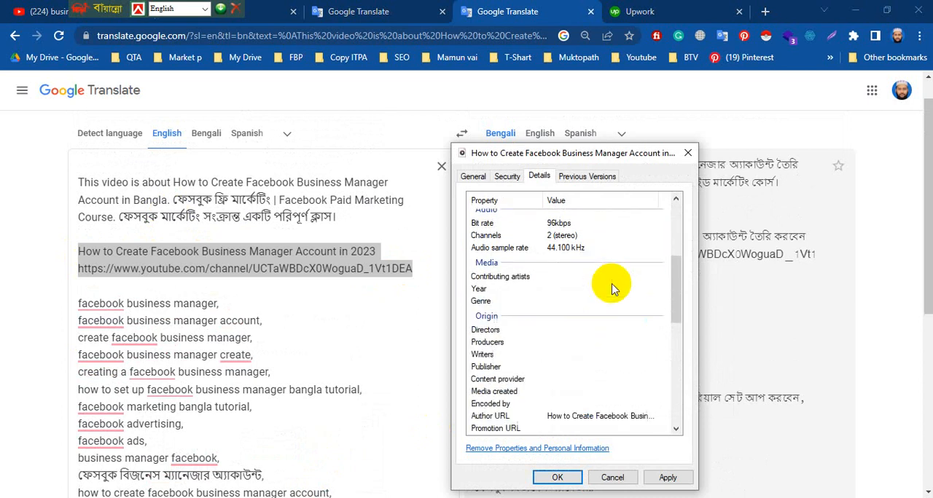
left_click(610, 295)
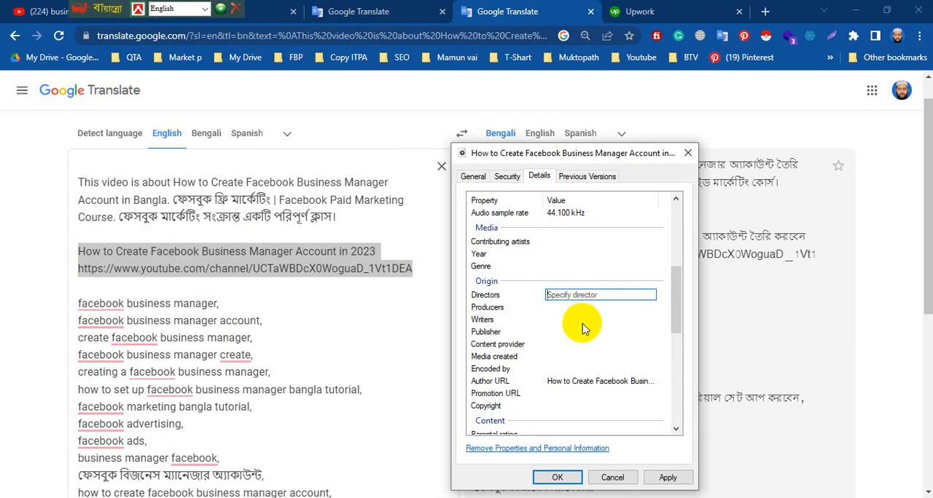
type("ITP Academy")
key("Return")
key("Return")
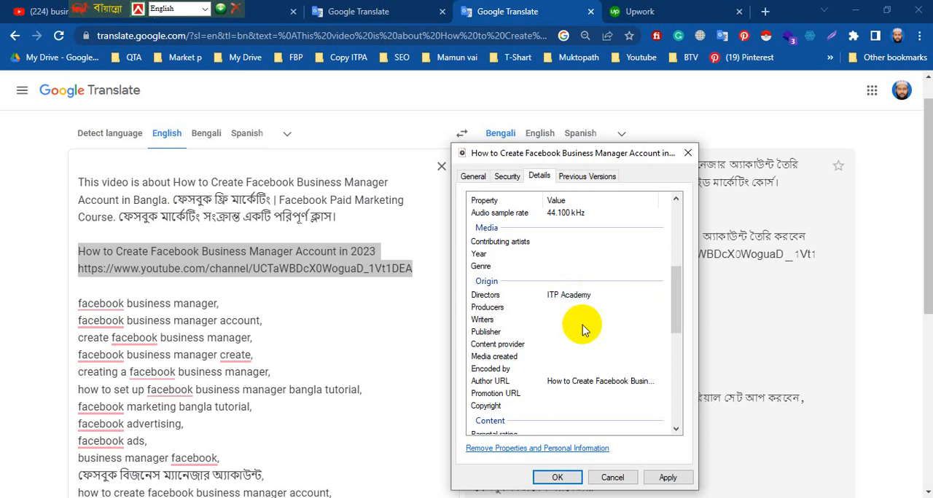
Set the video's Producers to "How to Create Facebook Business Manager Account in 2023" followed by the YouTube channel URL.
left_click(590, 307)
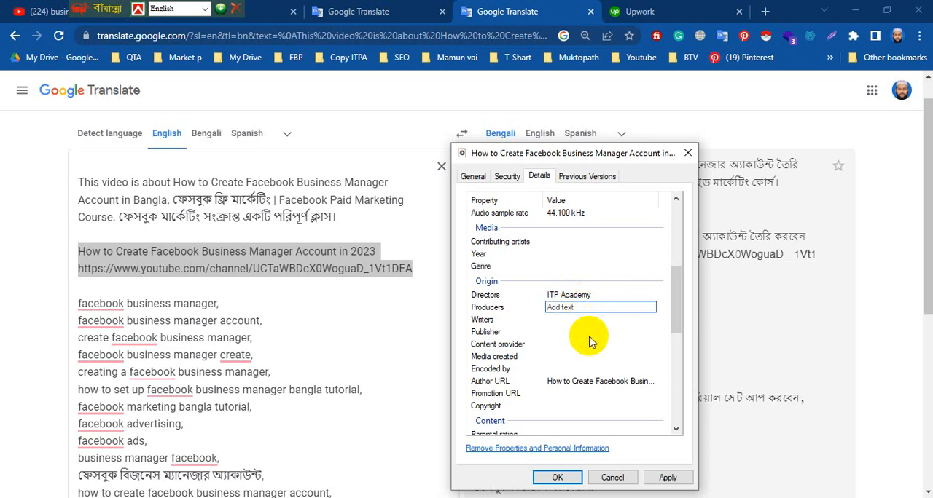
key("ctrl+v")
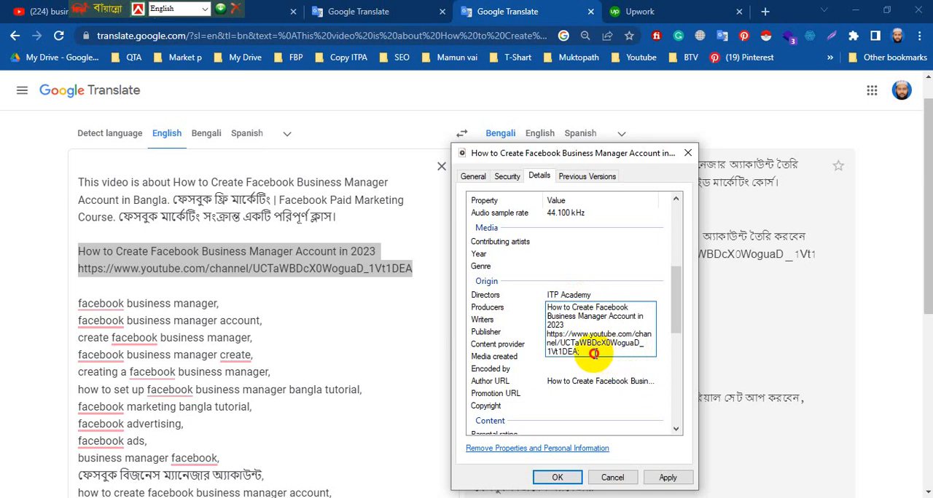
key("ctrl+a")
key("ctrl+c")
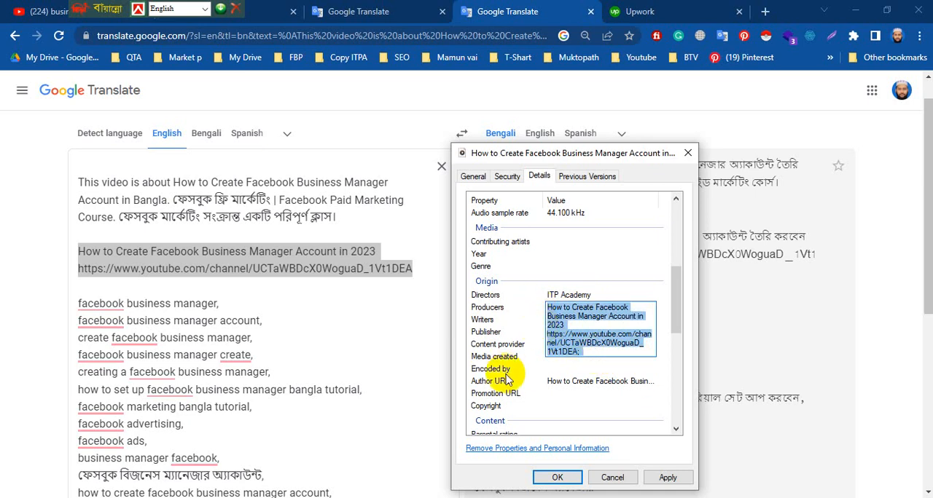
left_click(624, 285)
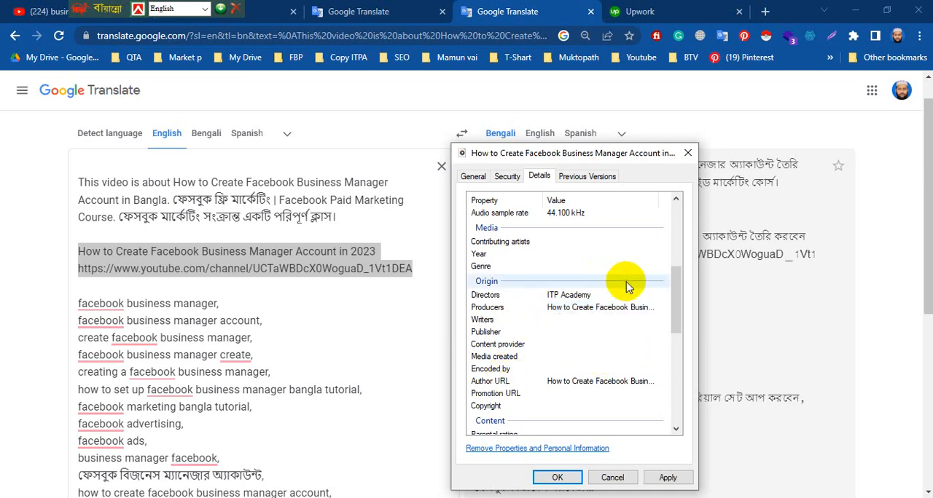
Set the video's Writers to "How to Create Facebook Business Manager Account in 2023" followed by the YouTube channel URL.
left_click(577, 320)
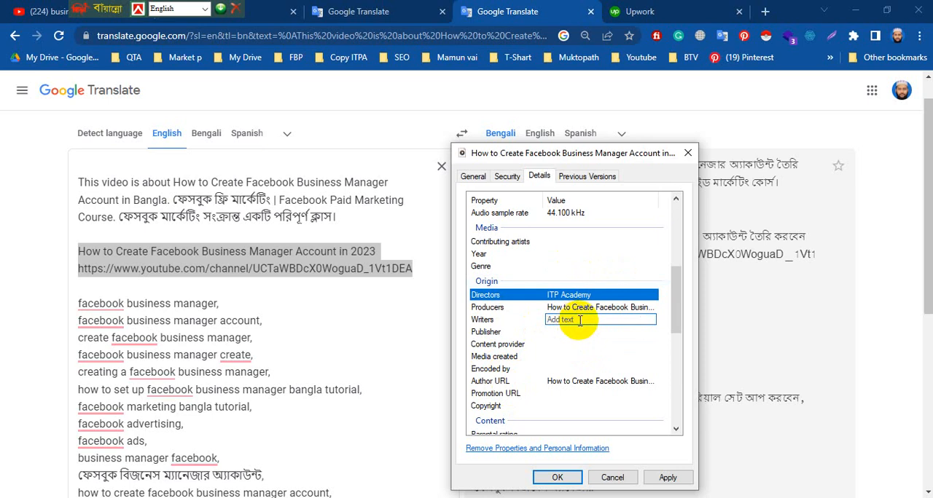
key("ctrl+v")
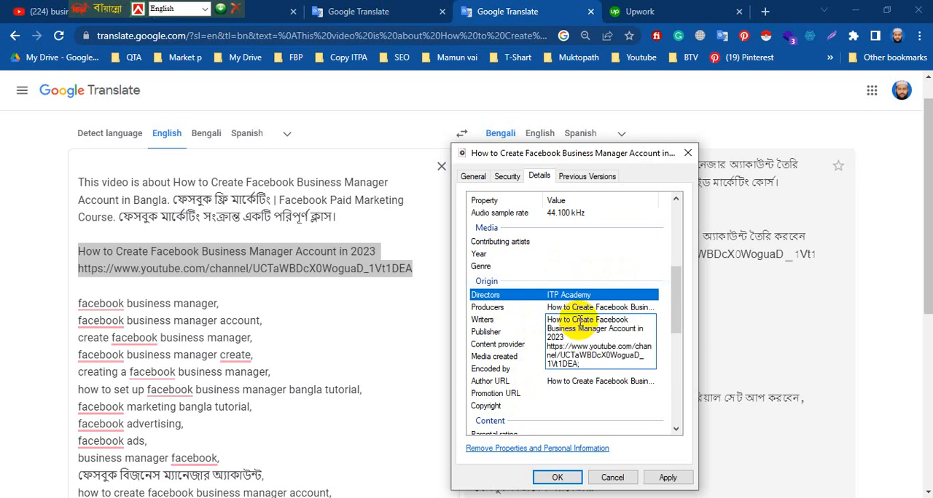
left_click(618, 254)
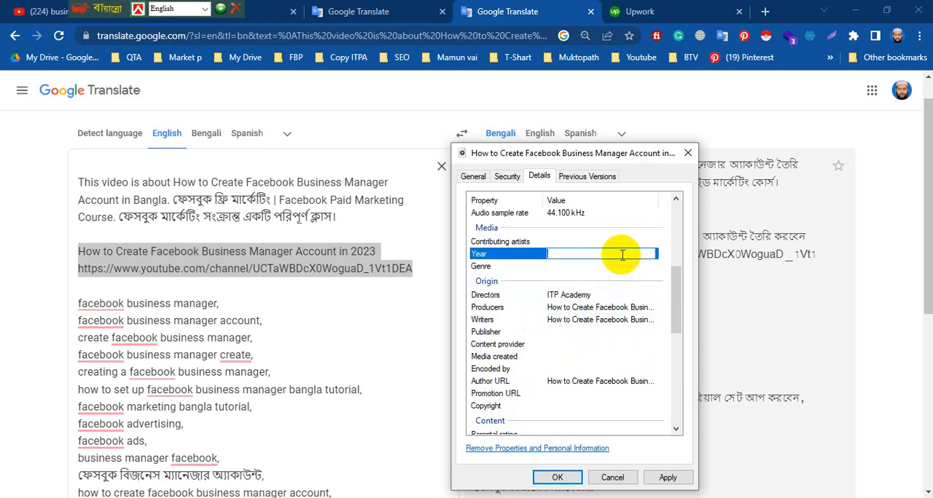
left_click(583, 321)
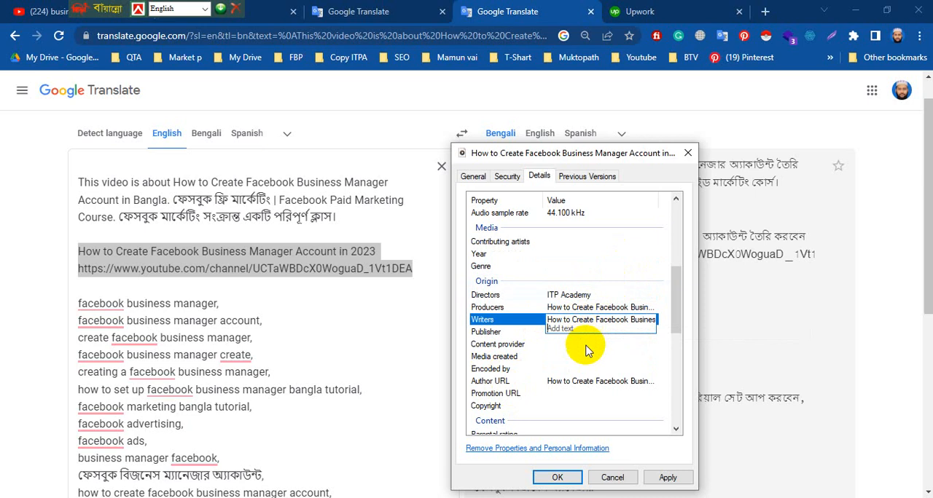
left_click(581, 344)
Set the video's Publisher property to "ITP Academy".
left_click(580, 332)
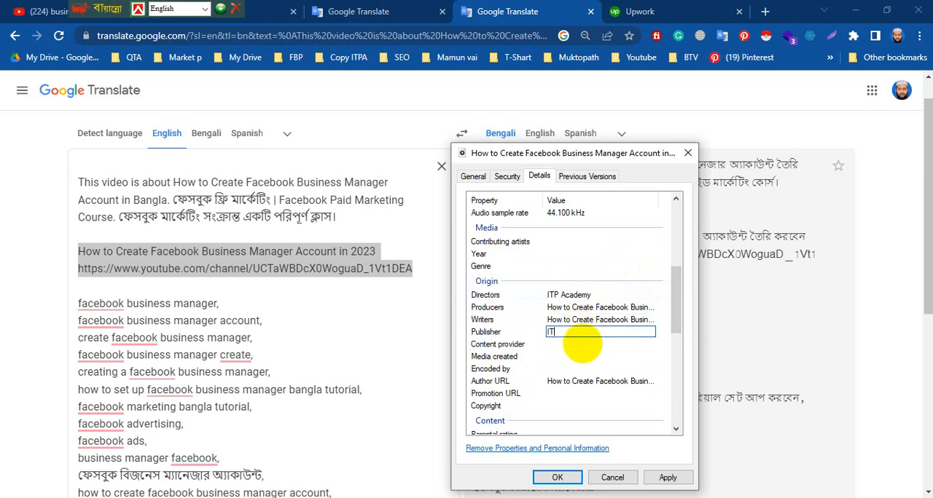
type("ITP Academy")
left_click(583, 345)
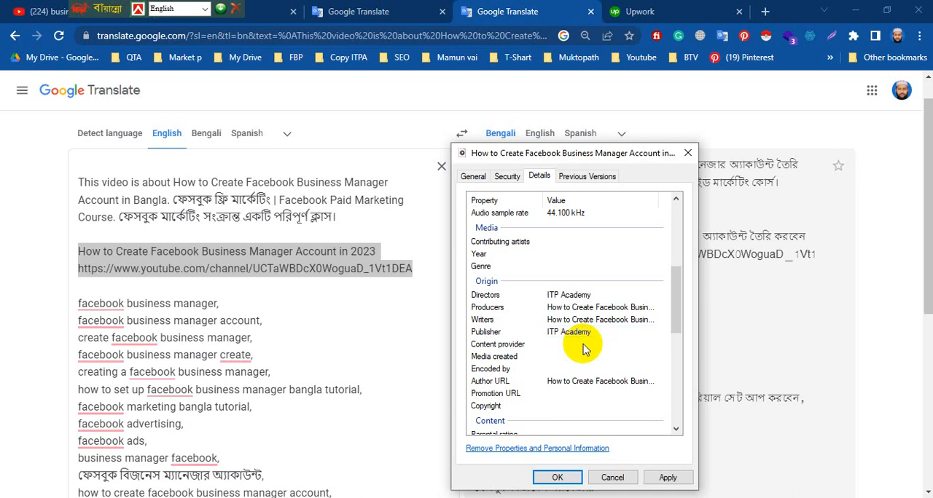
Set the video's Promotion URL to "How to Create Facebook Business Manager Account in 2023".
left_click(566, 397)
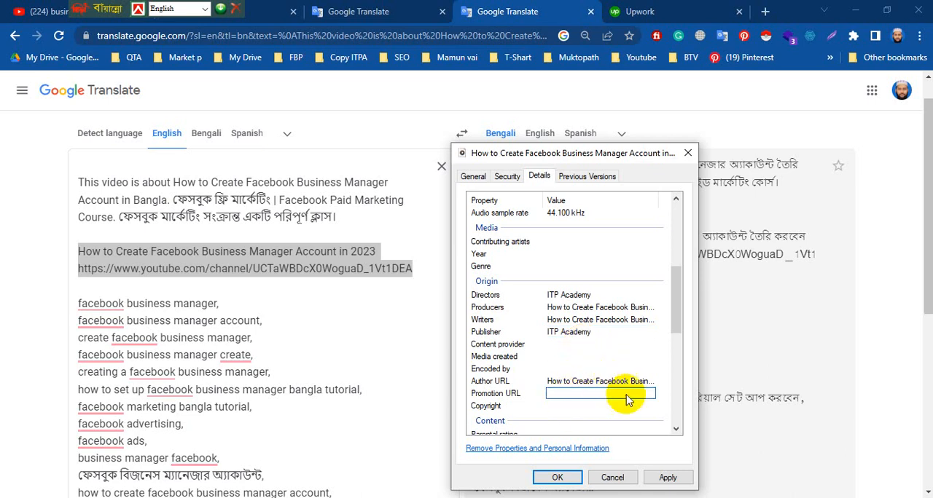
type("How to Create Facebook Business Manager Account in 2023")
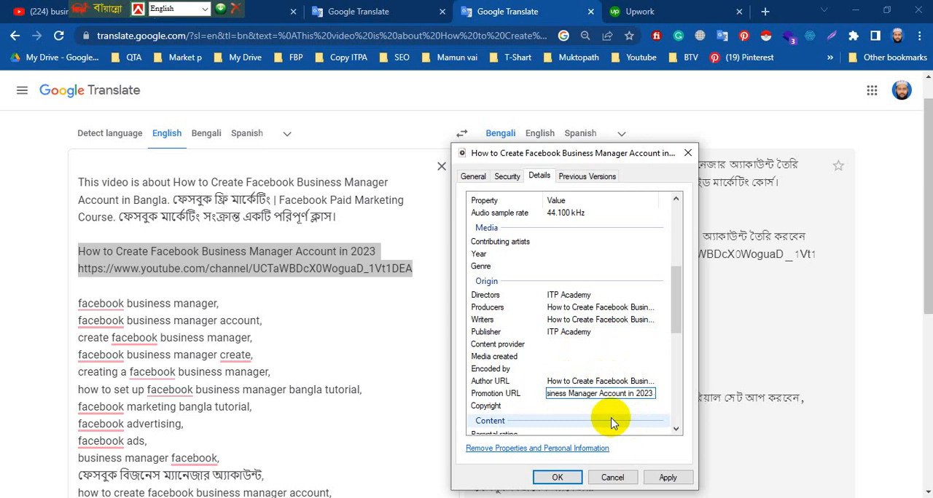
left_click(612, 423)
Review the filled-in video properties, apply and close them, and return to the Facebook Marketing folder.
scroll(635, 405, "up", 6)
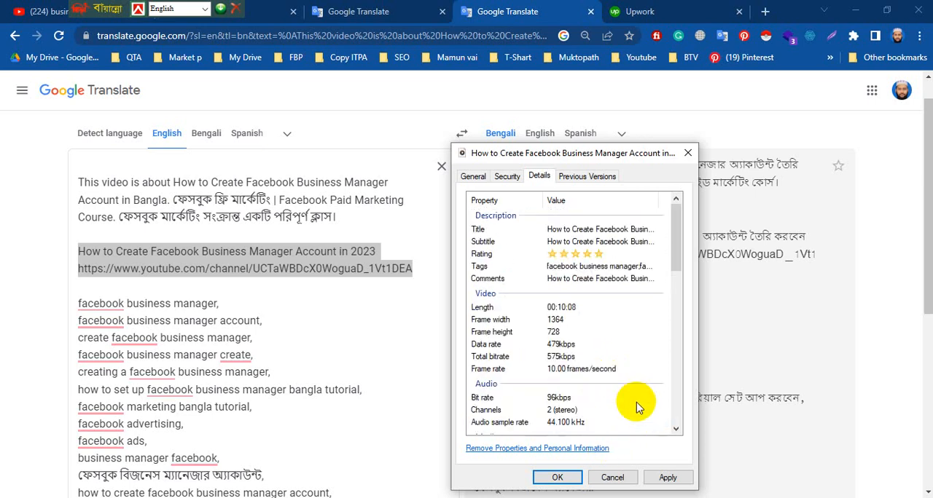
scroll(598, 306, "down", 6)
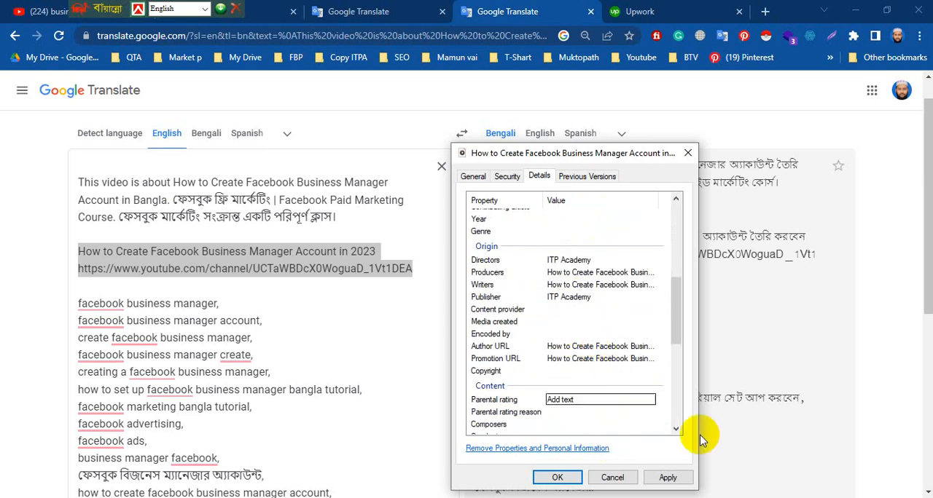
left_click(668, 478)
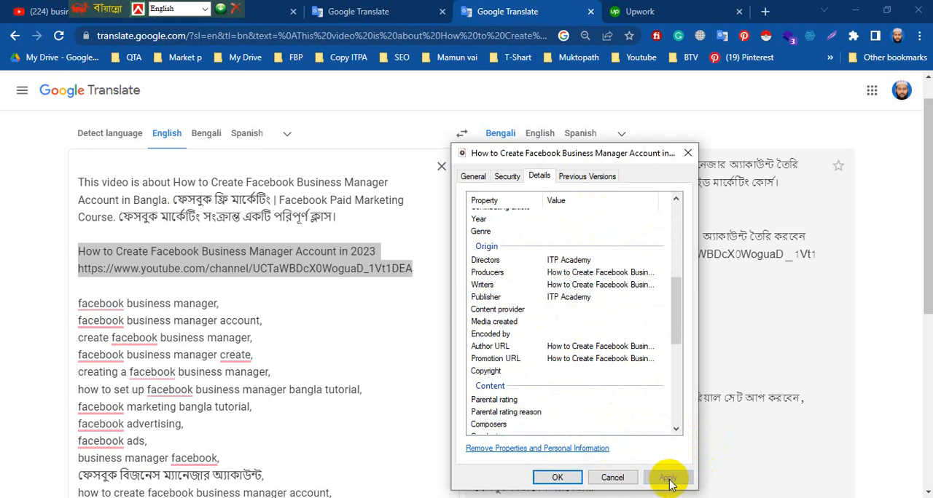
left_click(558, 478)
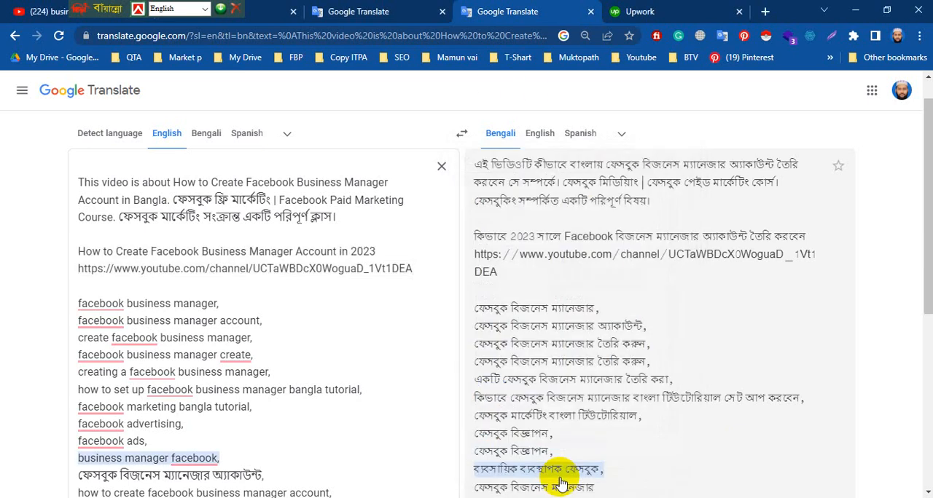
left_click(269, 497)
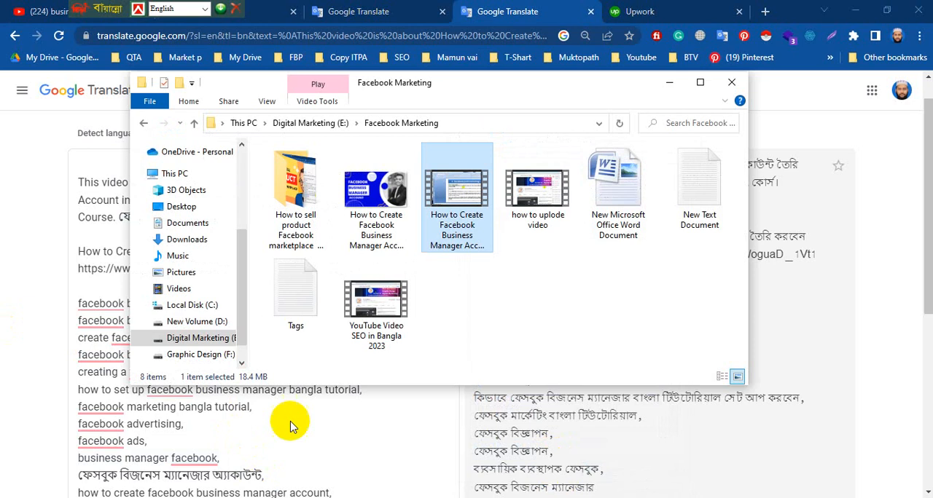